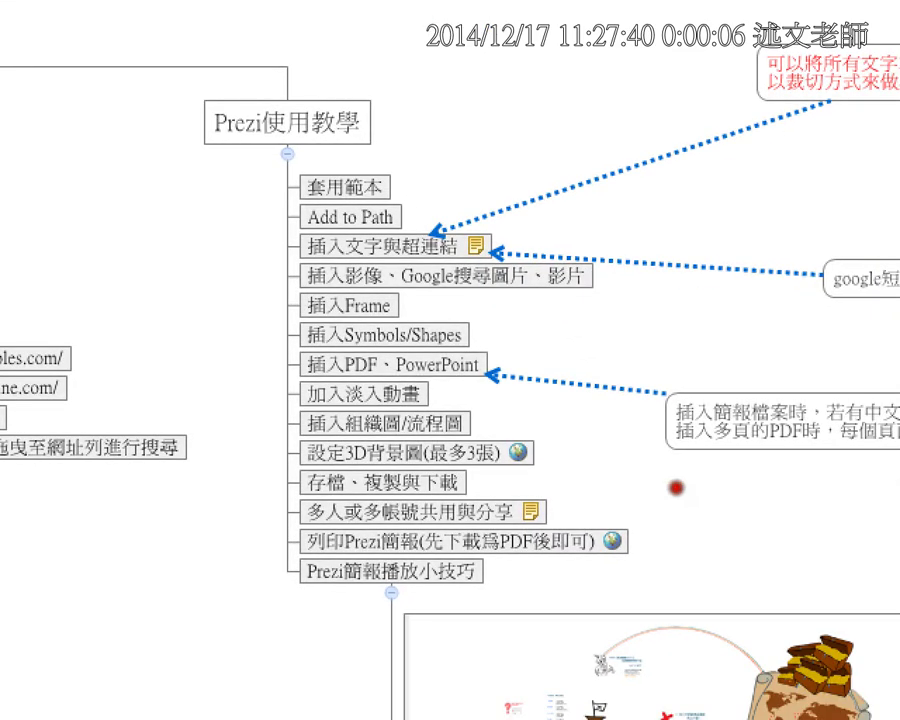
# Draw check marks beside Prezi使用教學, 插入Frame and 插入PDF、PowerPoint in the XMind map
pyautogui.moveTo(392, 158); pyautogui.dragTo(411, 108)
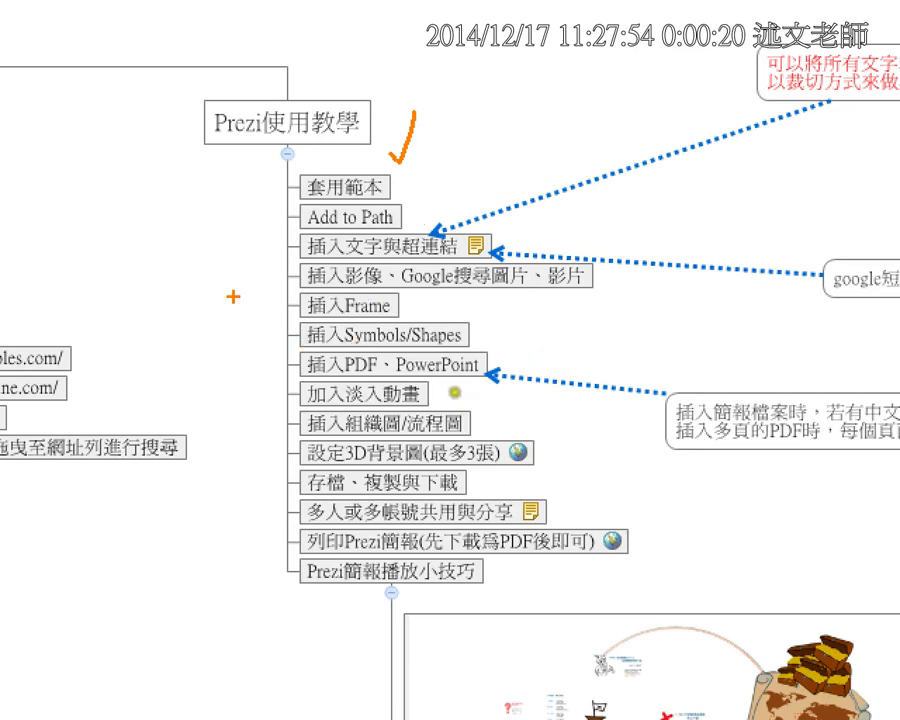
pyautogui.moveTo(234, 298)
pyautogui.mouseDown()
pyautogui.moveTo(247, 325)
pyautogui.moveTo(270, 284)
pyautogui.mouseUp()
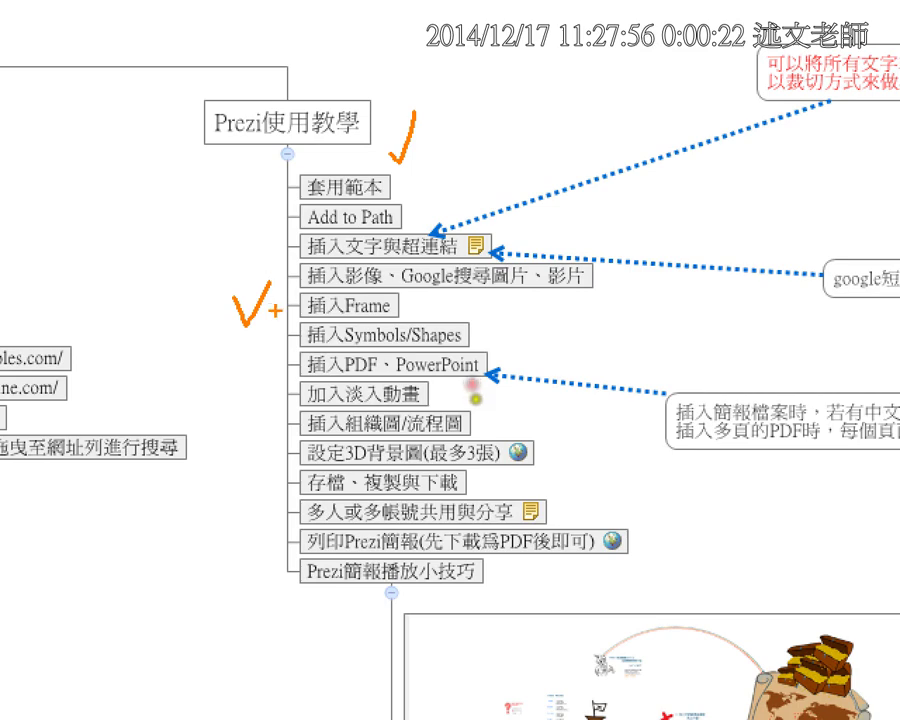
pyautogui.moveTo(255, 368); pyautogui.dragTo(290, 346)
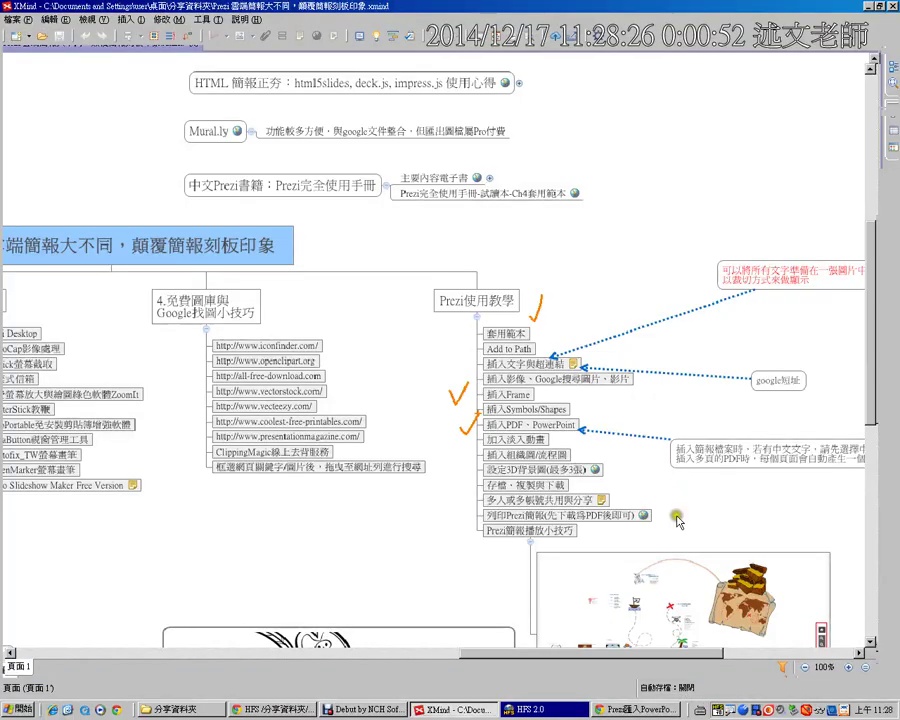
# Play the Prezi presentation full screen with keyboard controls allowed, then pan to the last sparkler thumbnail
pyautogui.click(605, 710)
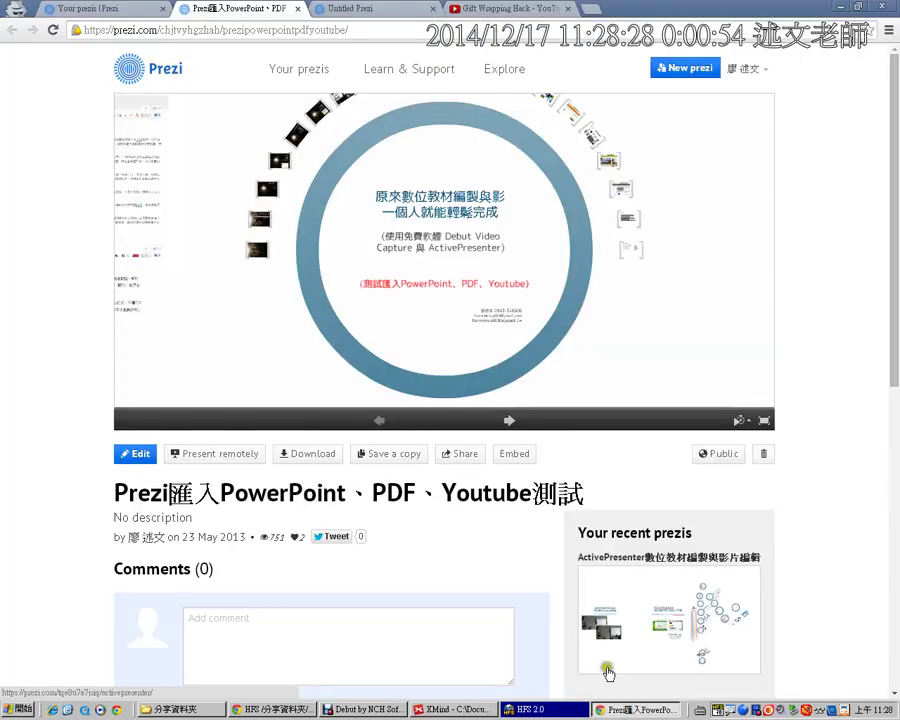
pyautogui.click(604, 575)
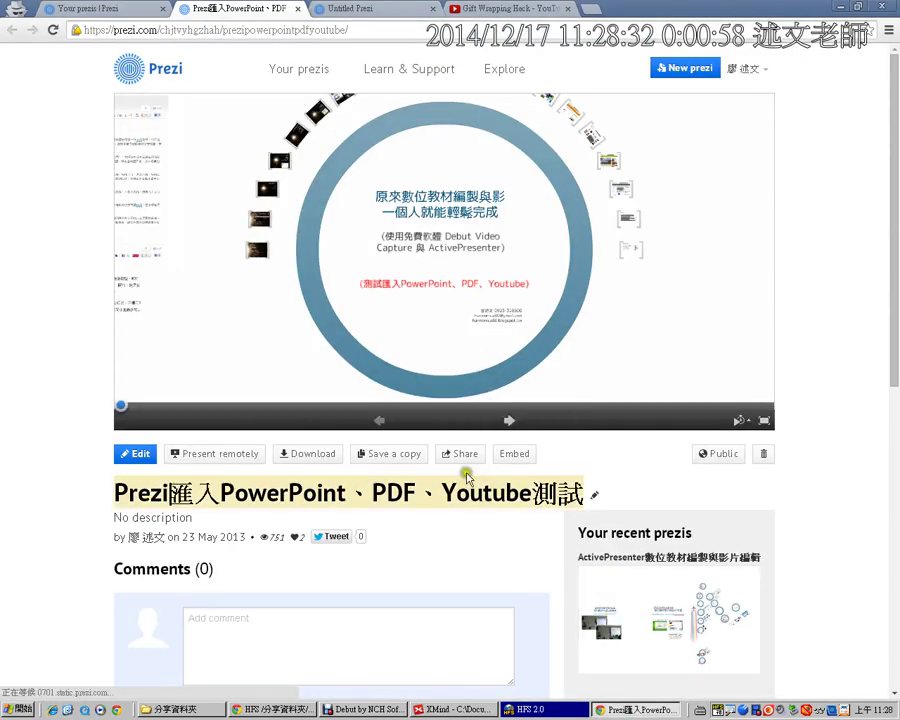
pyautogui.click(765, 422)
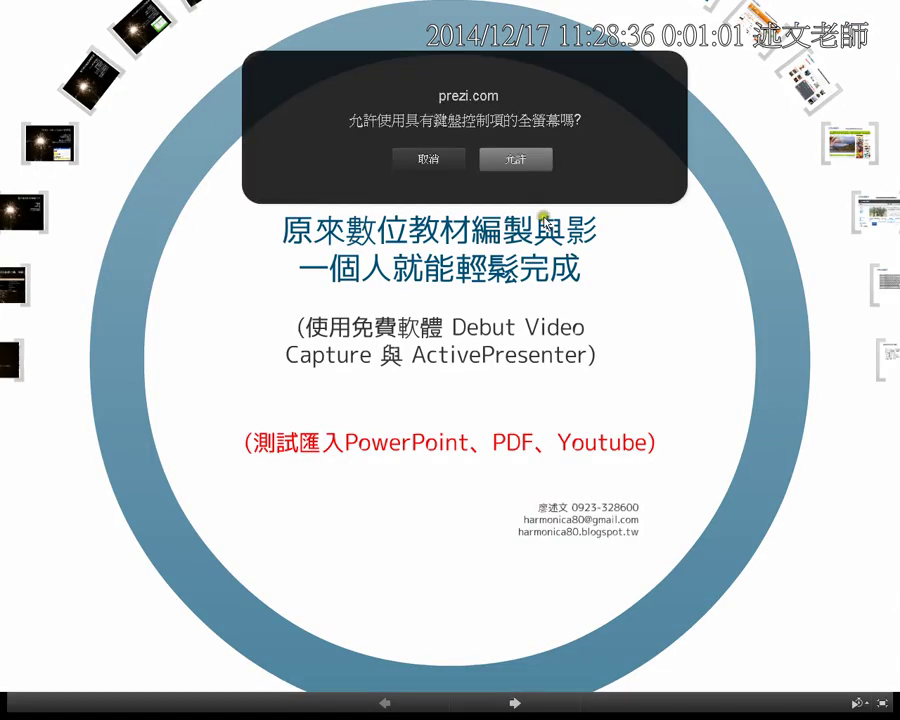
pyautogui.click(526, 162)
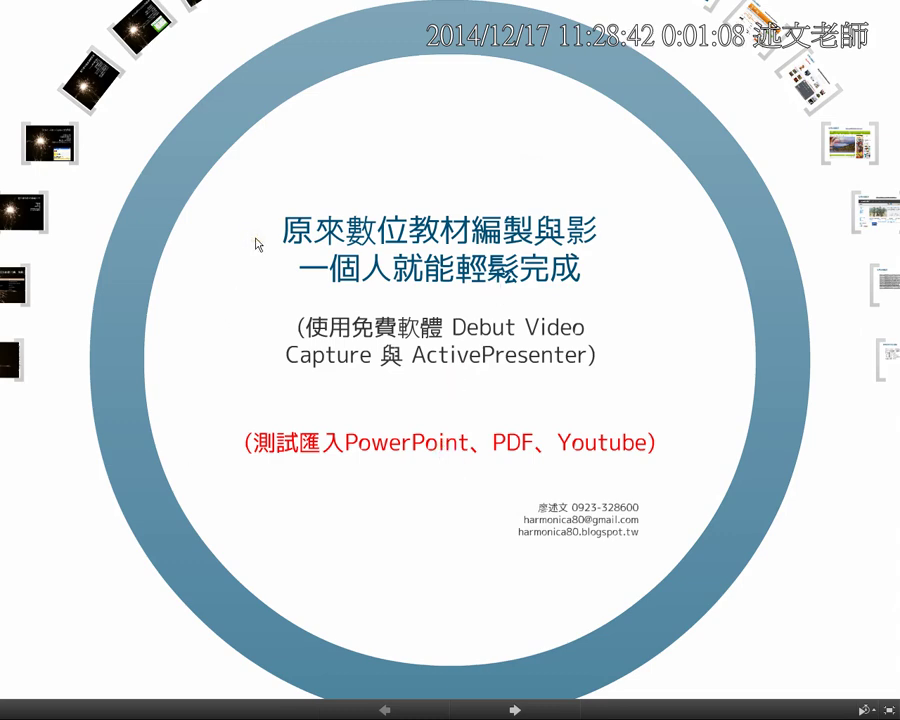
pyautogui.moveTo(257, 243); pyautogui.dragTo(297, 408)
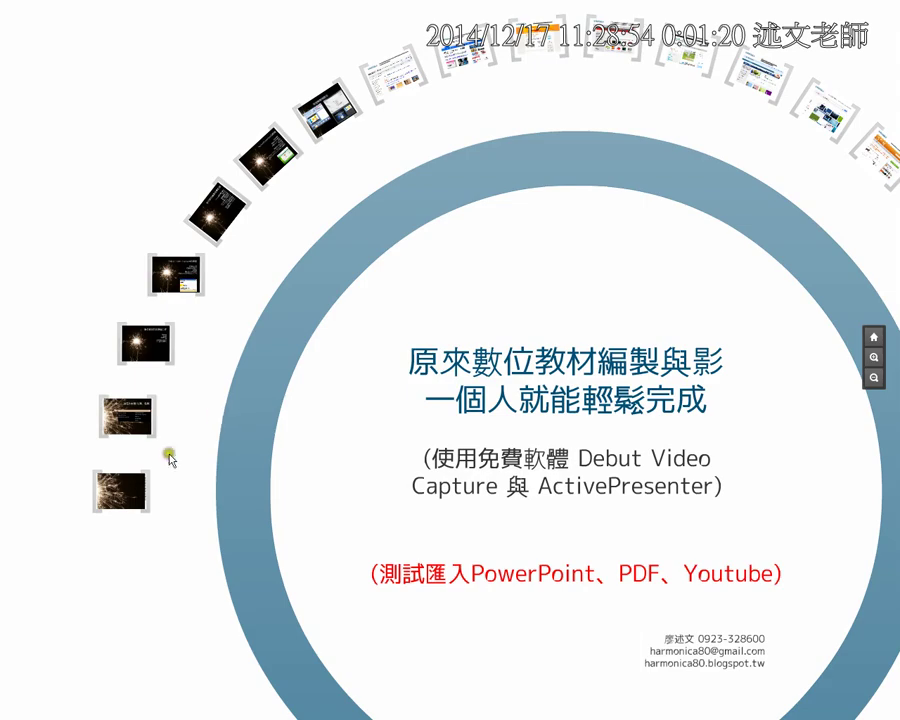
pyautogui.click(127, 494)
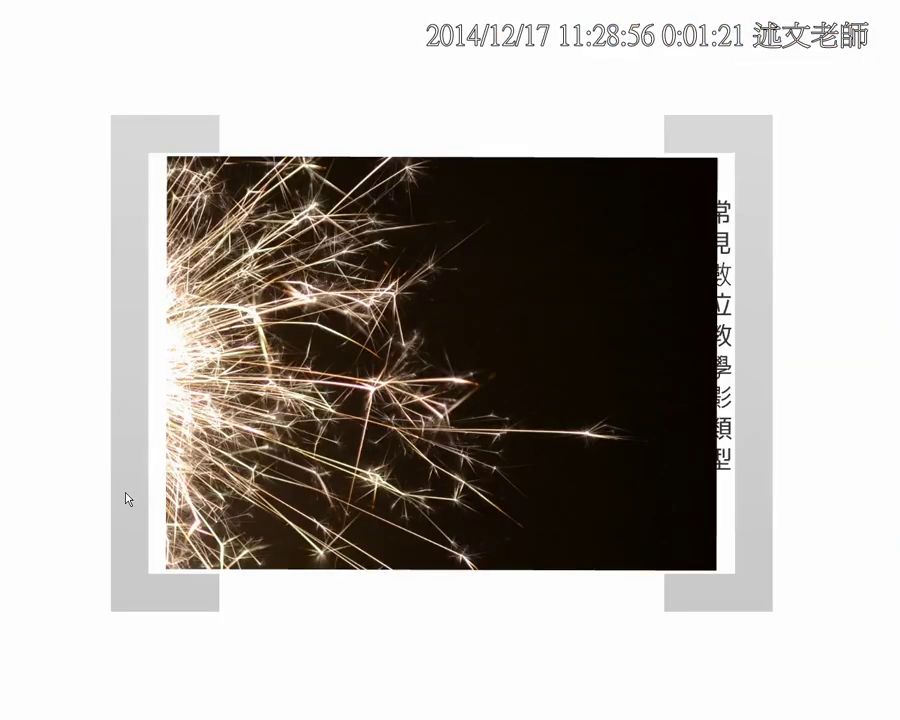
# Advance through the screen-recorder and 數位教學影的準備工作 frames to the Debut Video Capture的使用 slide
pyautogui.press('Right')
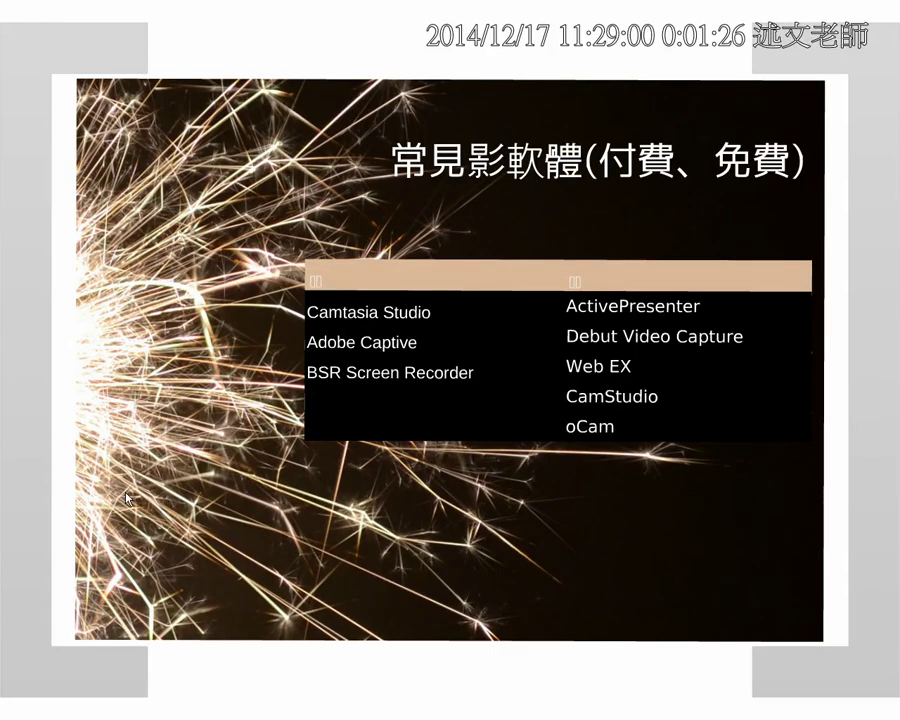
pyautogui.press('Right')
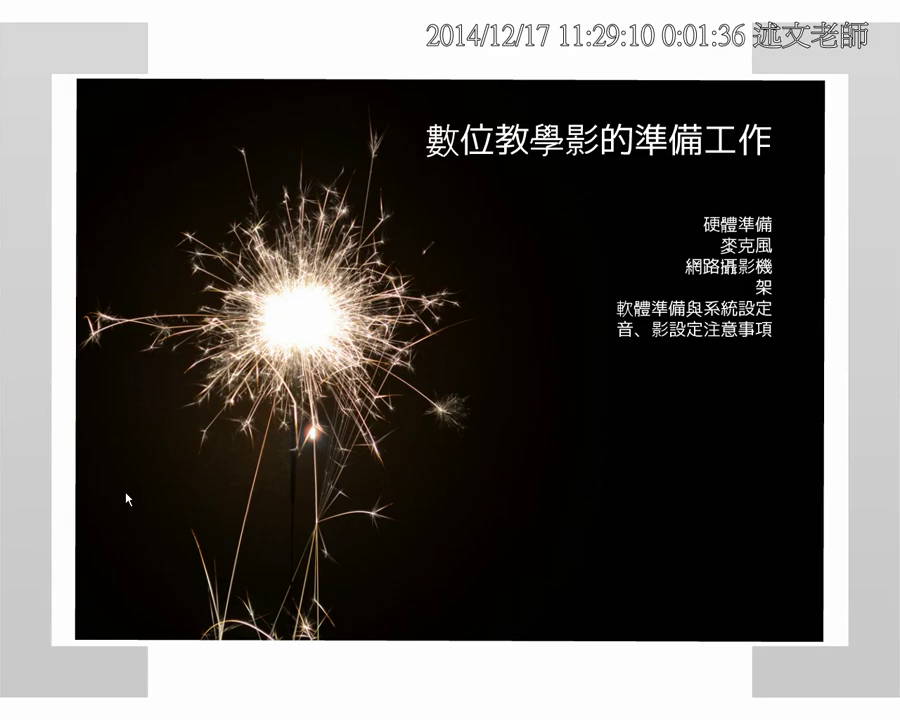
pyautogui.click(127, 497)
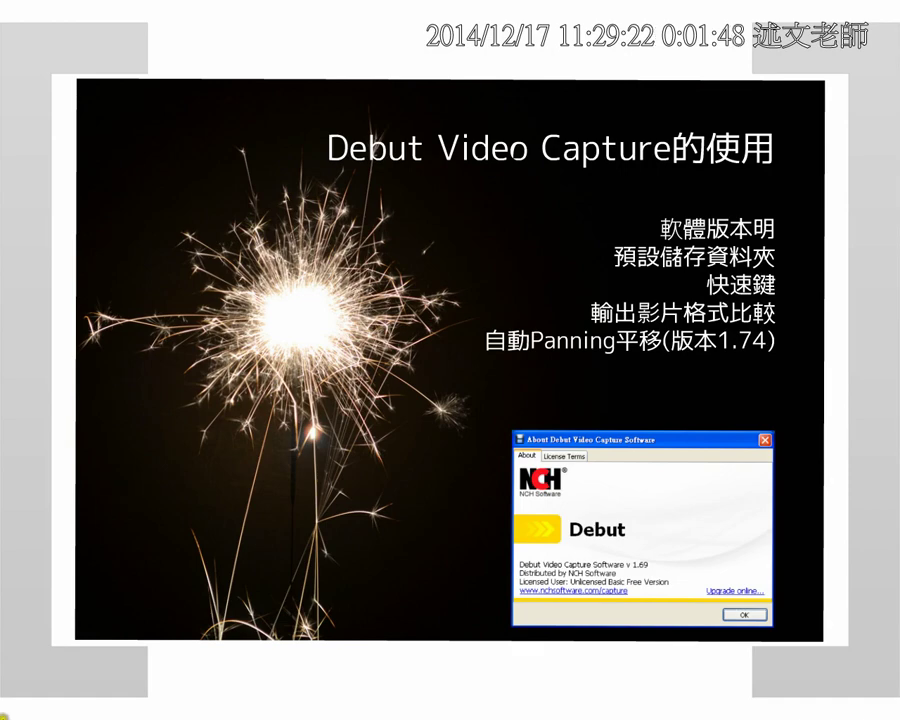
# Zoom back out to the overview of the whole presentation canvas
pyautogui.moveTo(893, 647)
pyautogui.moveTo(876, 466)
pyautogui.click(874, 338)
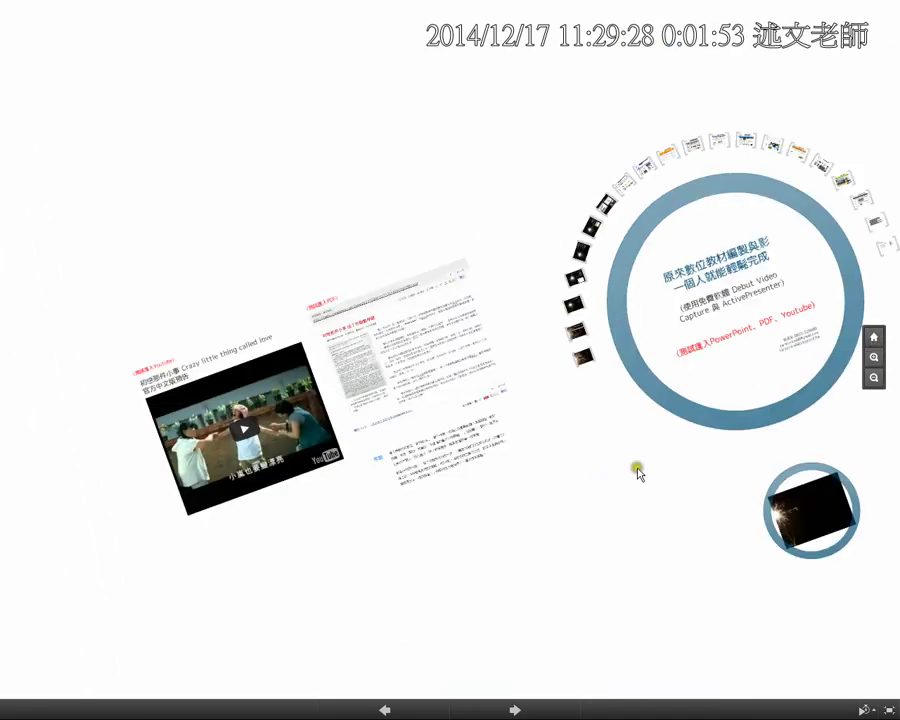
# Zoom in on the imported 測試匯入PDF news-article page, magnifying it to read
pyautogui.click(405, 328)
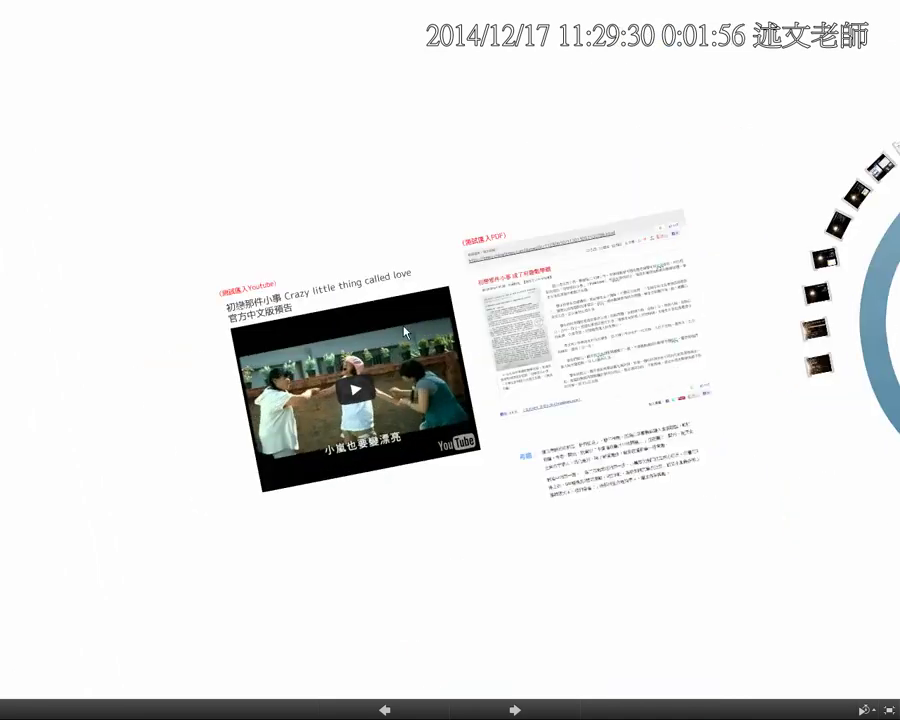
pyautogui.click(826, 325)
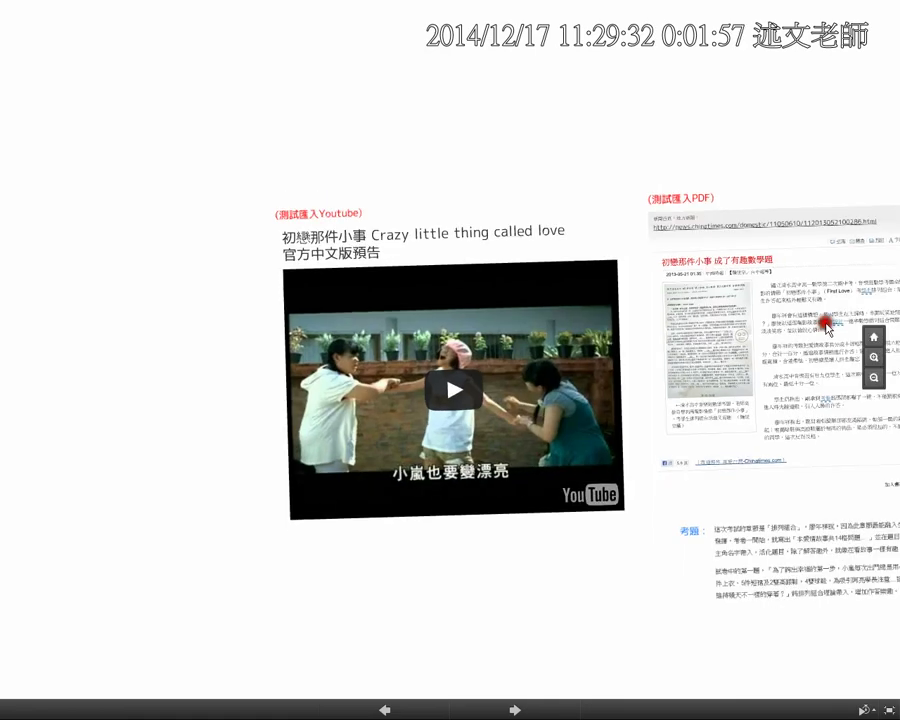
pyautogui.click(421, 357)
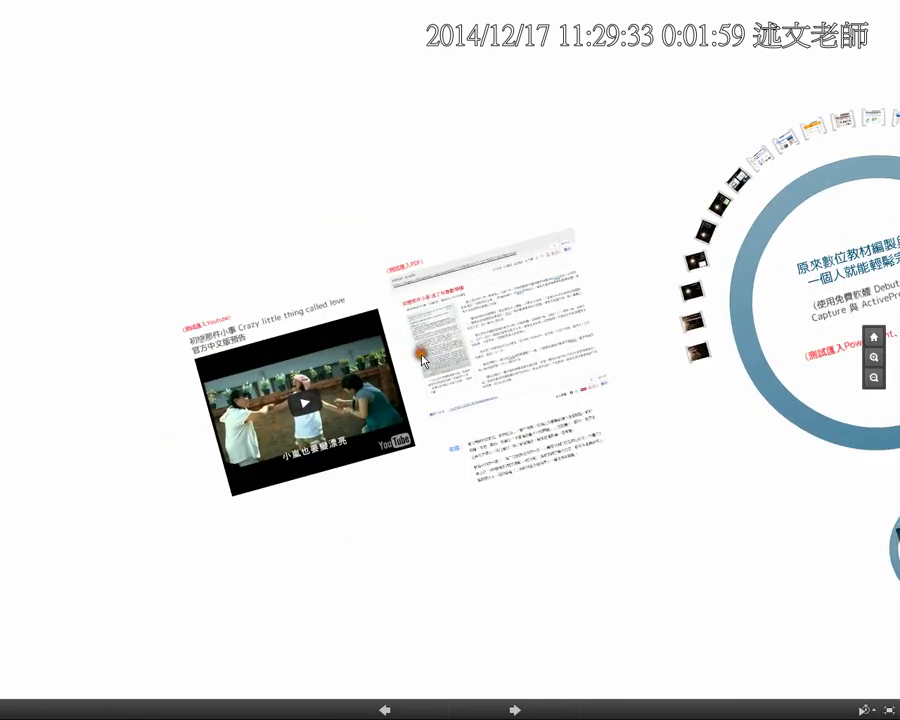
pyautogui.moveTo(743, 530); pyautogui.dragTo(472, 514)
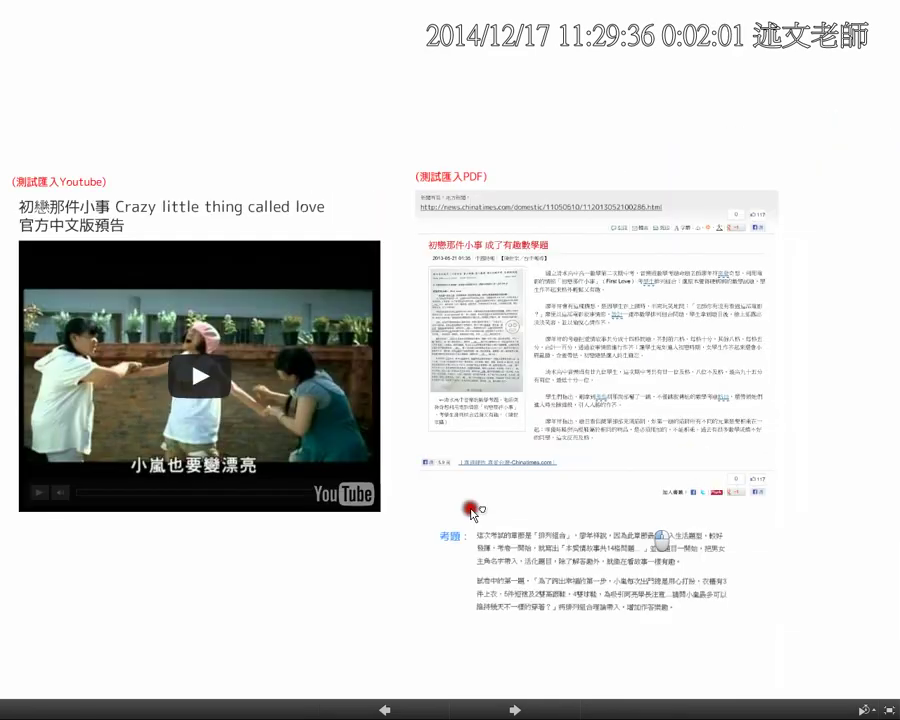
pyautogui.scroll(3, 653, 335)
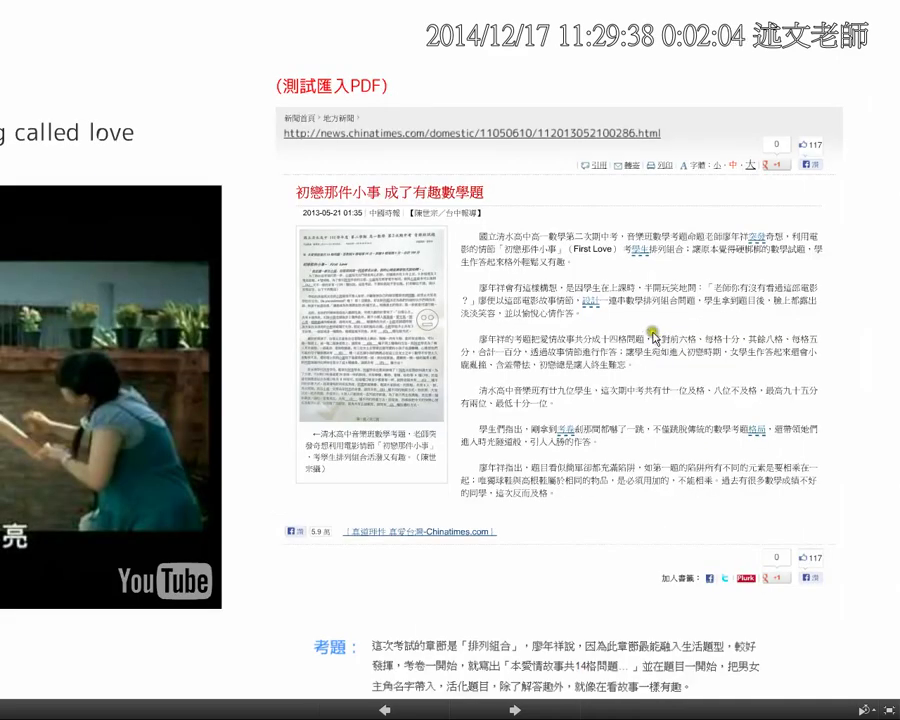
pyautogui.scroll(1, 653, 335)
pyautogui.scroll(1, 650, 330)
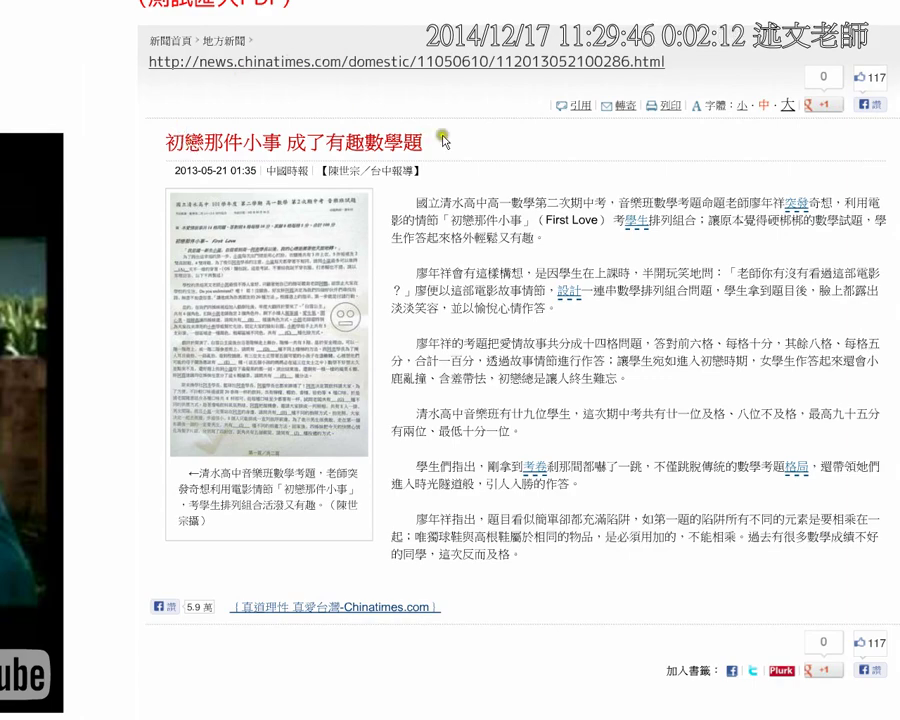
# Read through the article, then zoom back out to the YouTube and PDF frames
pyautogui.click(451, 169)
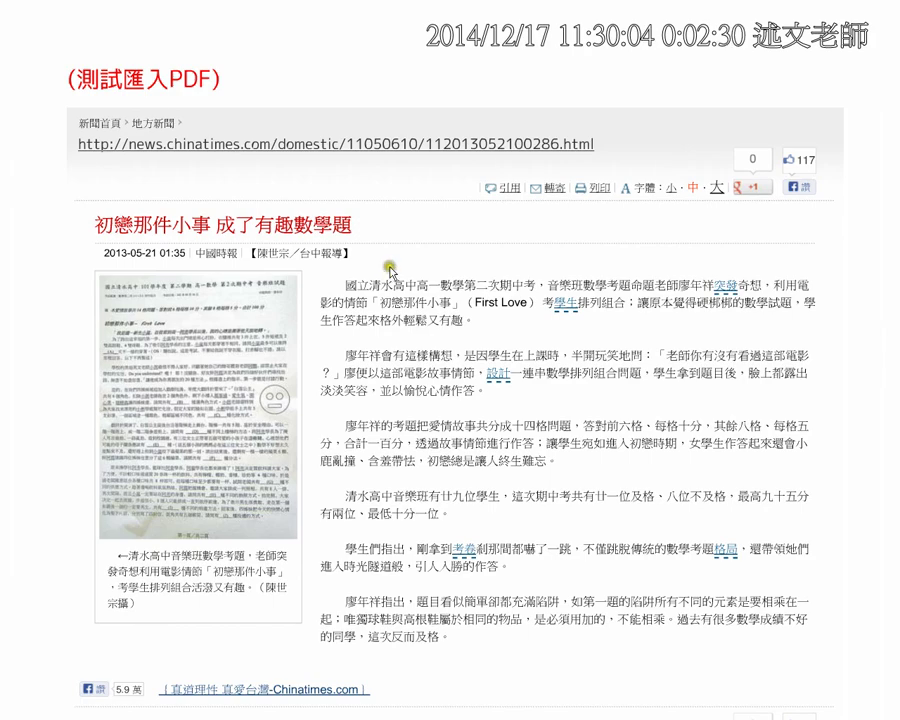
pyautogui.click(519, 228)
pyautogui.scroll(-3, 519, 228)
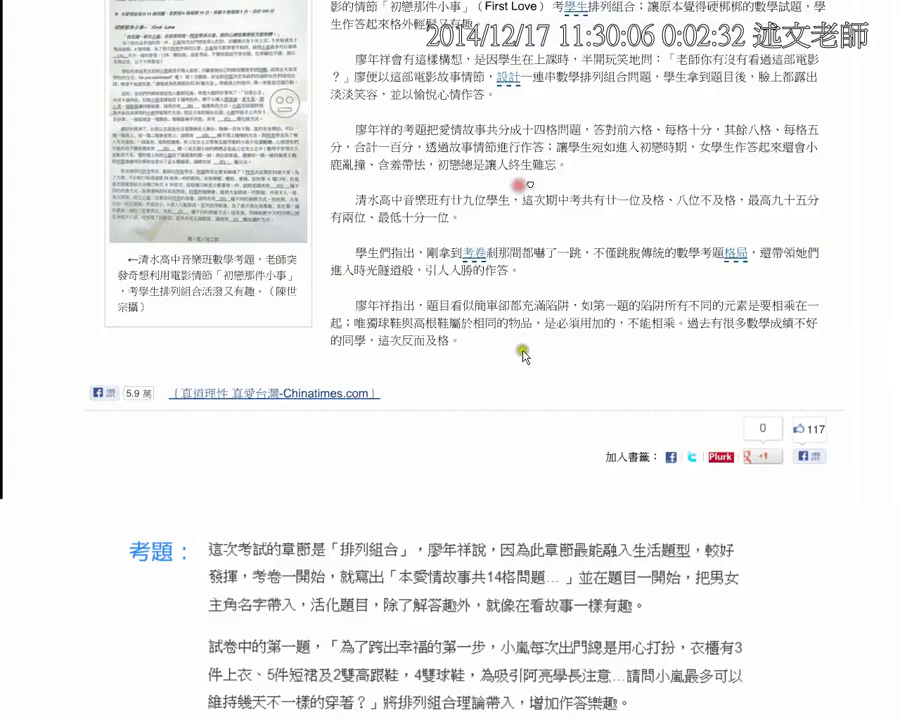
pyautogui.scroll(-3, 513, 262)
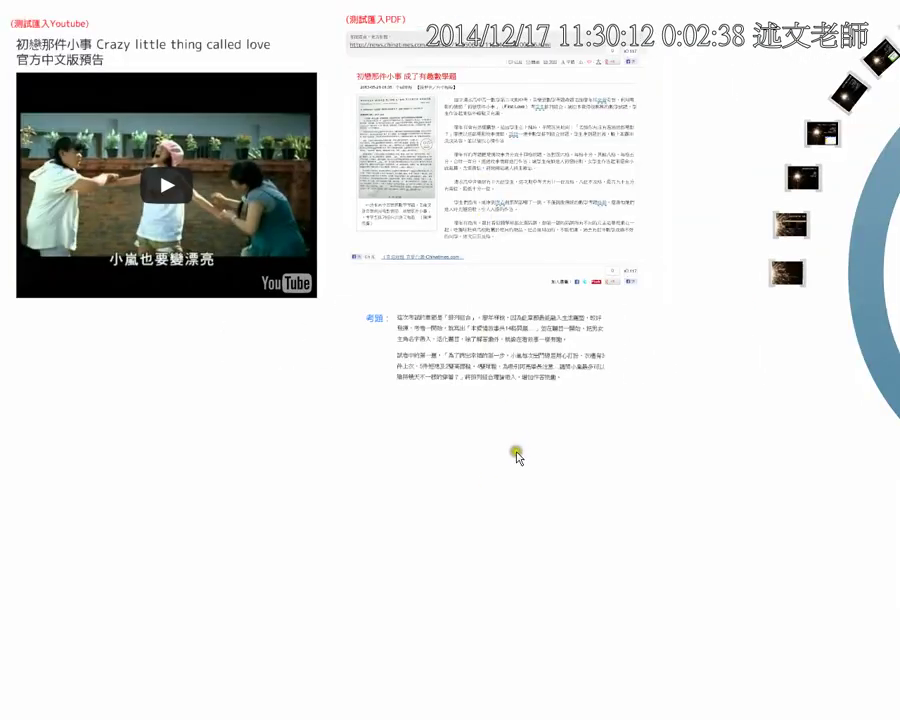
# Play the embedded YouTube trailer, then exit its full-screen playback
pyautogui.click(141, 158)
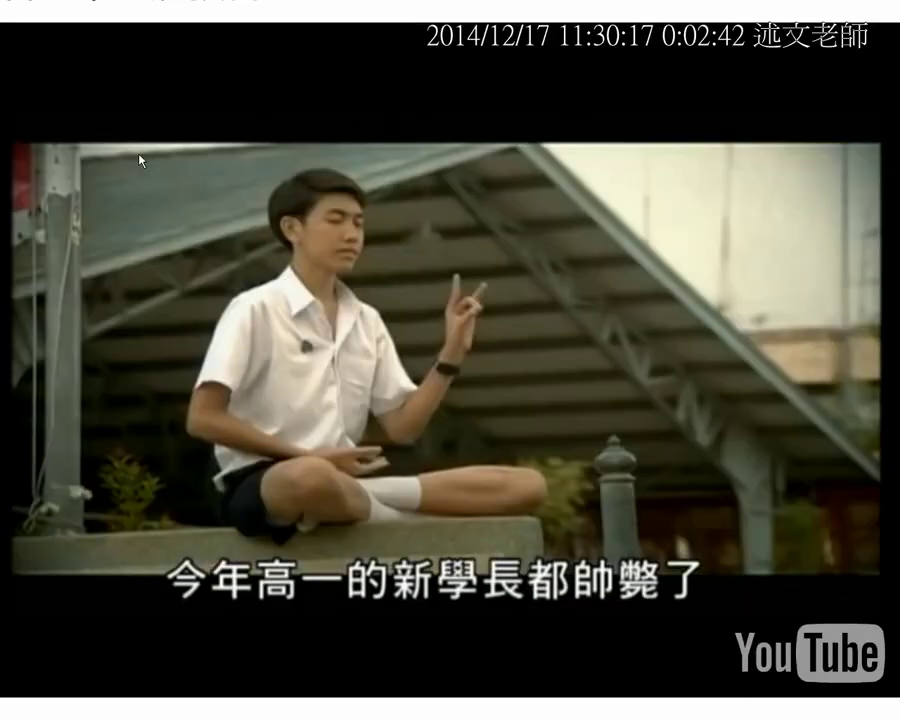
pyautogui.click(141, 125)
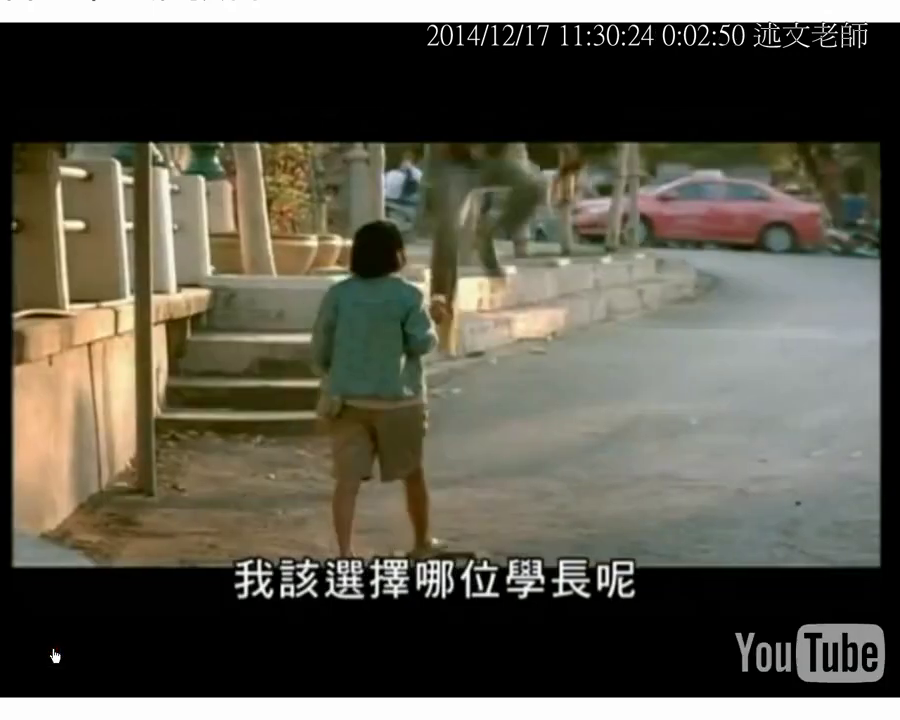
pyautogui.press('Escape')
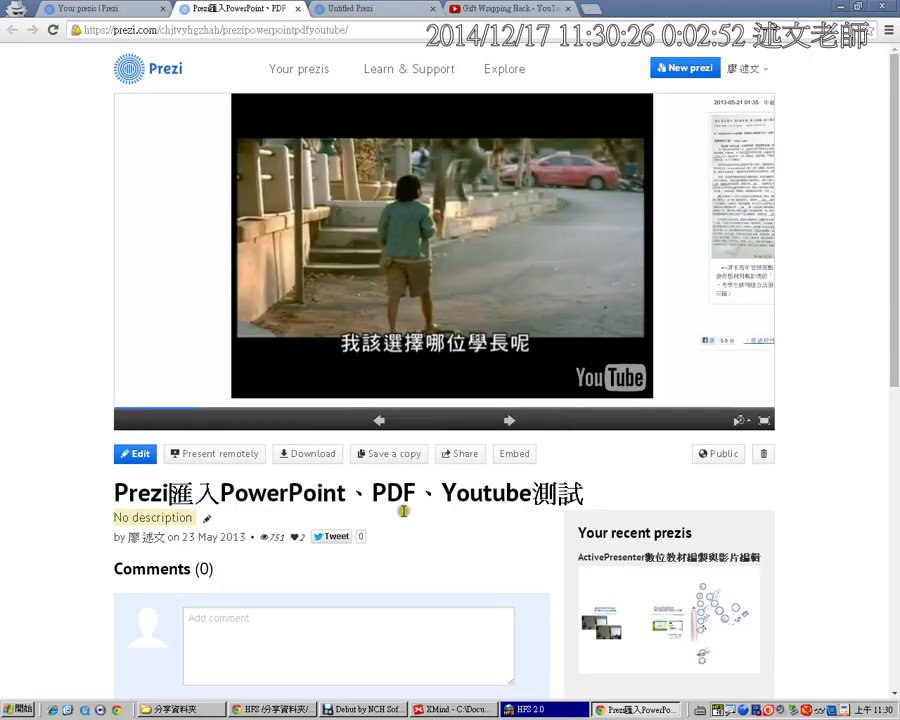
# Advance past the PDF frame step, then bring up the Untitled Prezi editor
pyautogui.click(510, 420)
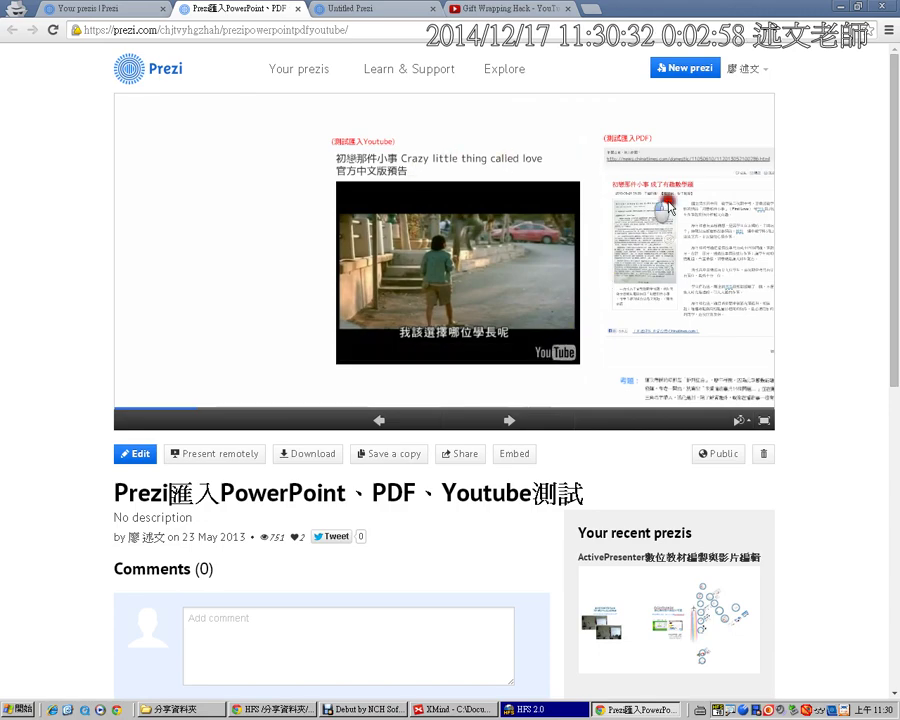
pyautogui.click(575, 215)
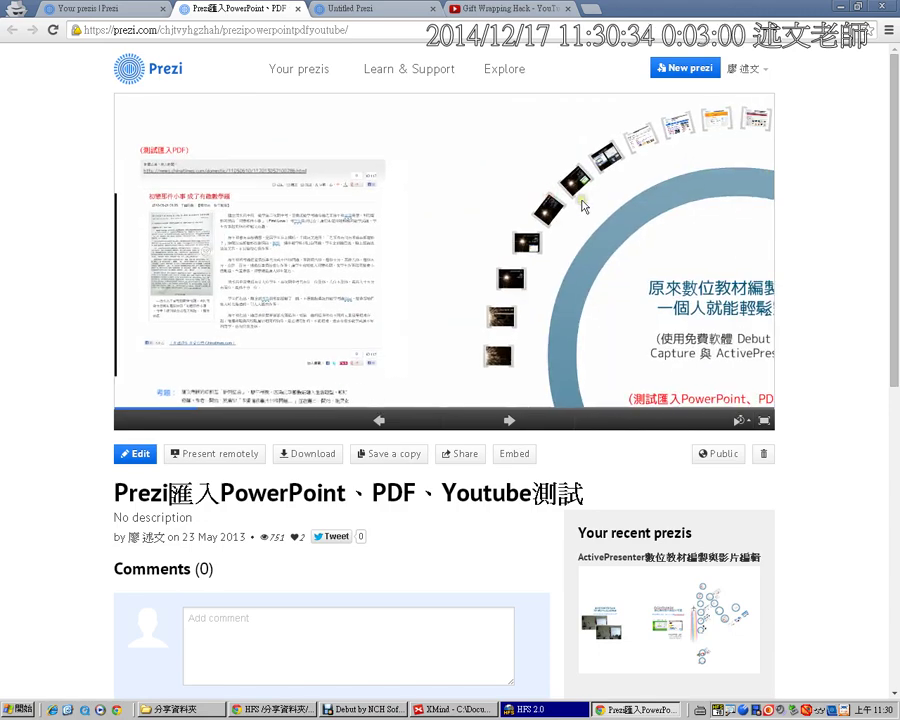
pyautogui.click(390, 8)
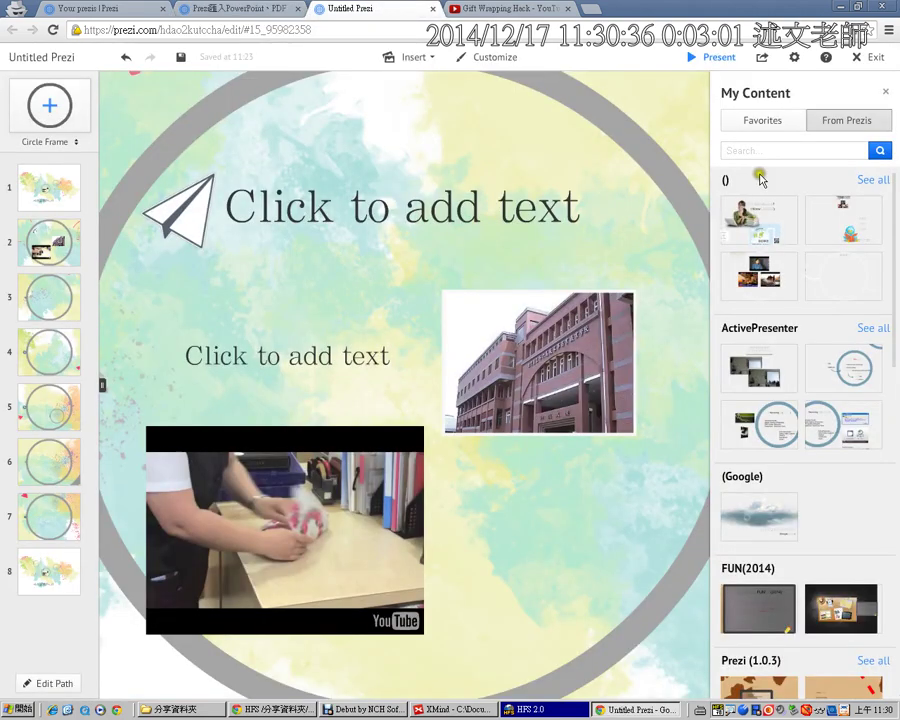
# Begin Insert > From file (PDF, video), cancel the Open dialog, and switch to XMind
pyautogui.click(408, 57)
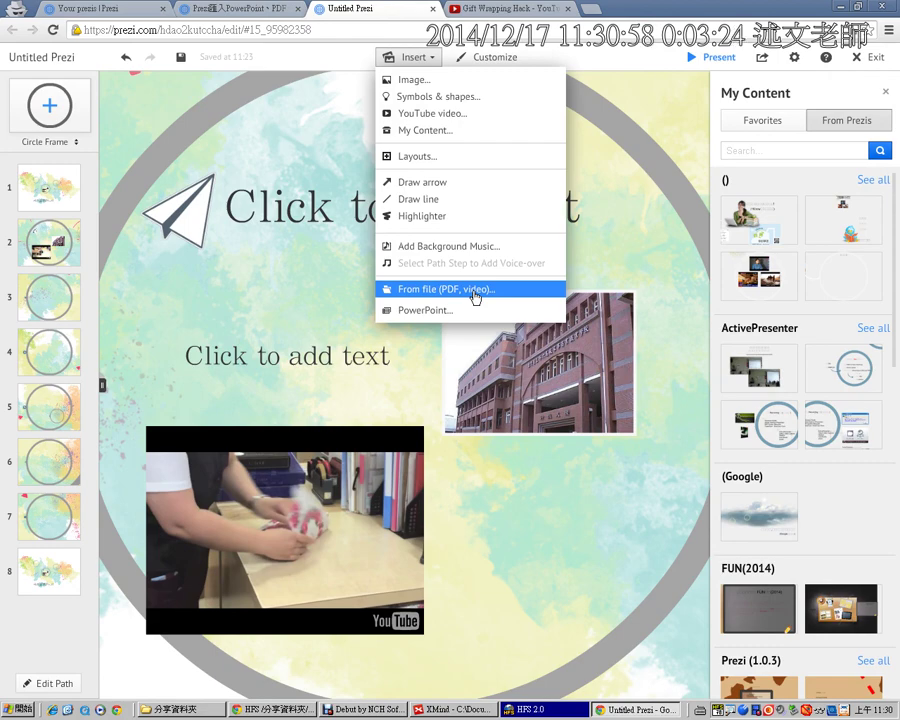
pyautogui.click(426, 310)
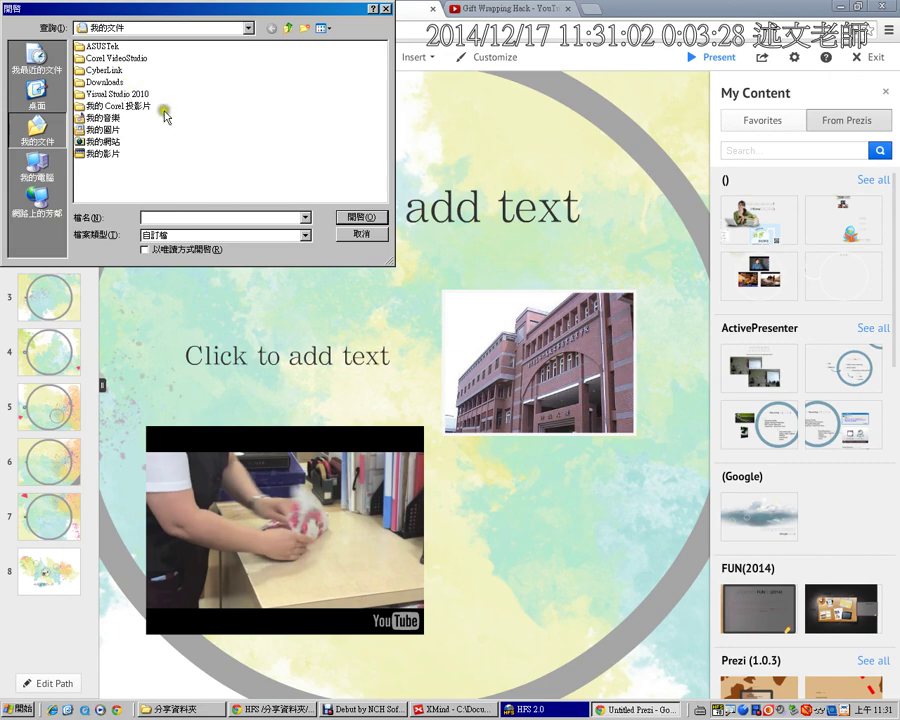
pyautogui.click(372, 234)
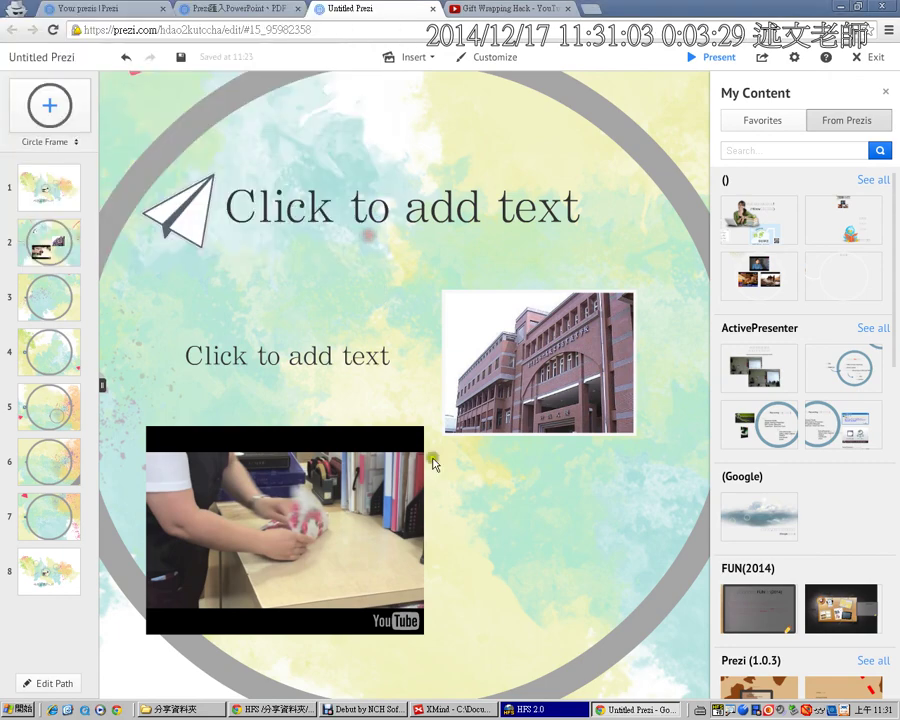
pyautogui.click(445, 710)
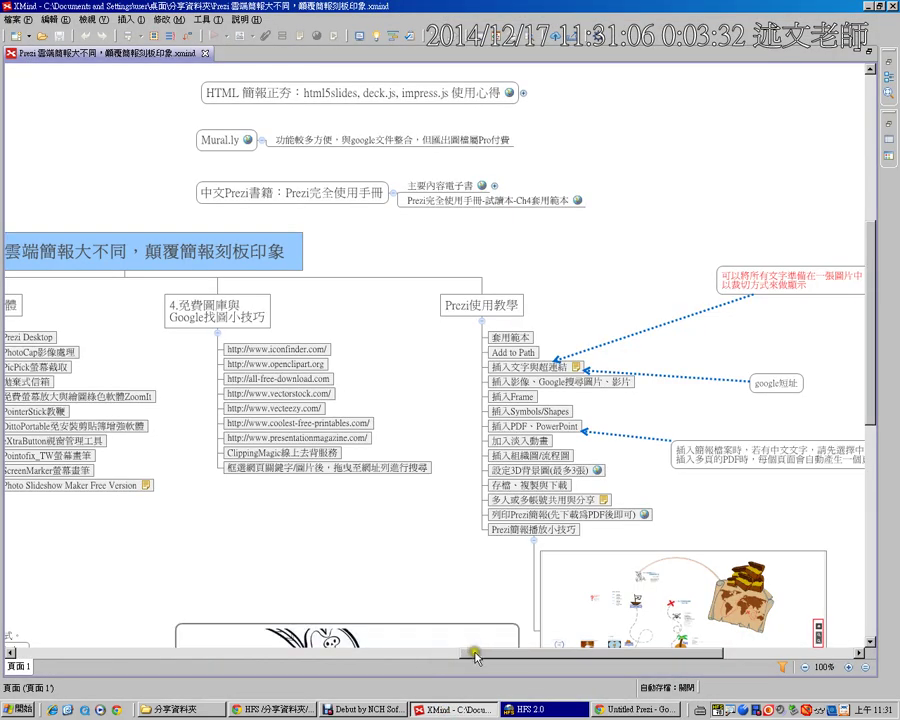
# Scroll across the XMind map to the Prezi Desktop notes, then switch to the Prezi editor
pyautogui.moveTo(478, 657); pyautogui.dragTo(541, 659)
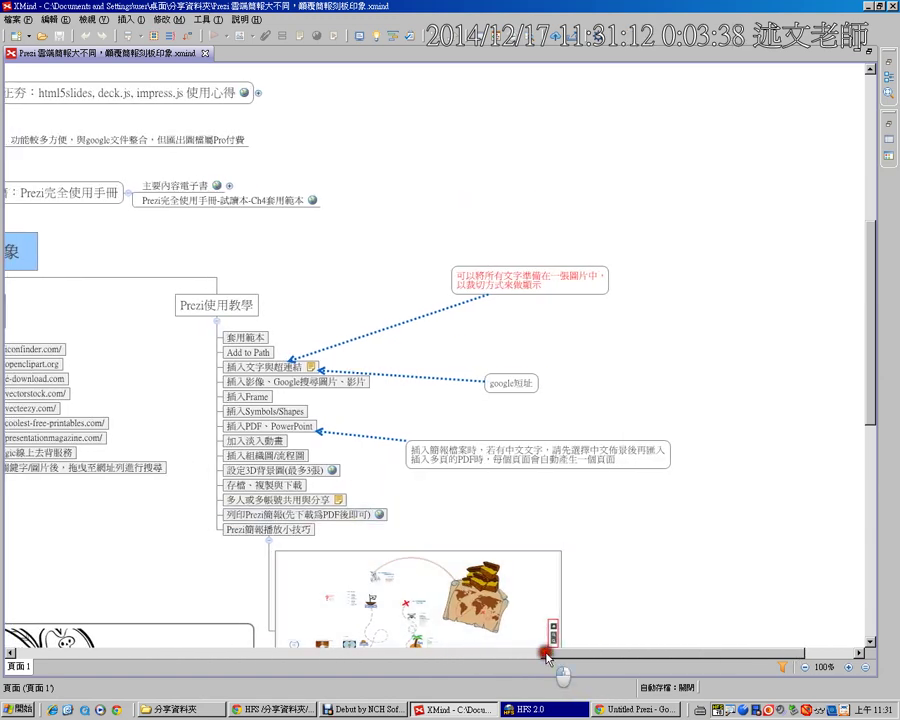
pyautogui.moveTo(538, 655); pyautogui.dragTo(166, 680)
pyautogui.scroll(-3, 503, 614)
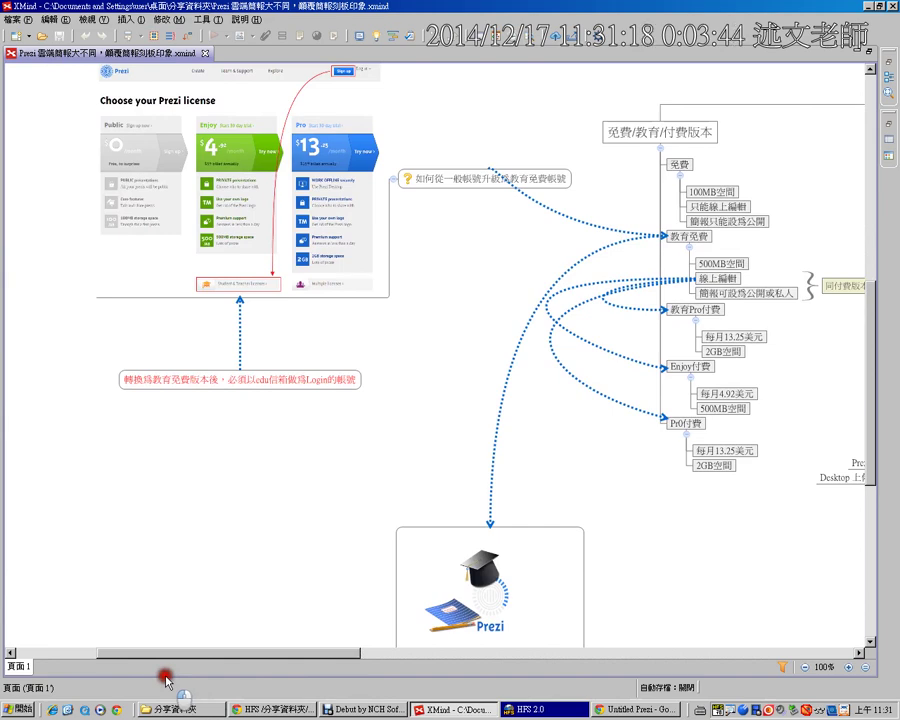
pyautogui.scroll(-3, 700, 560)
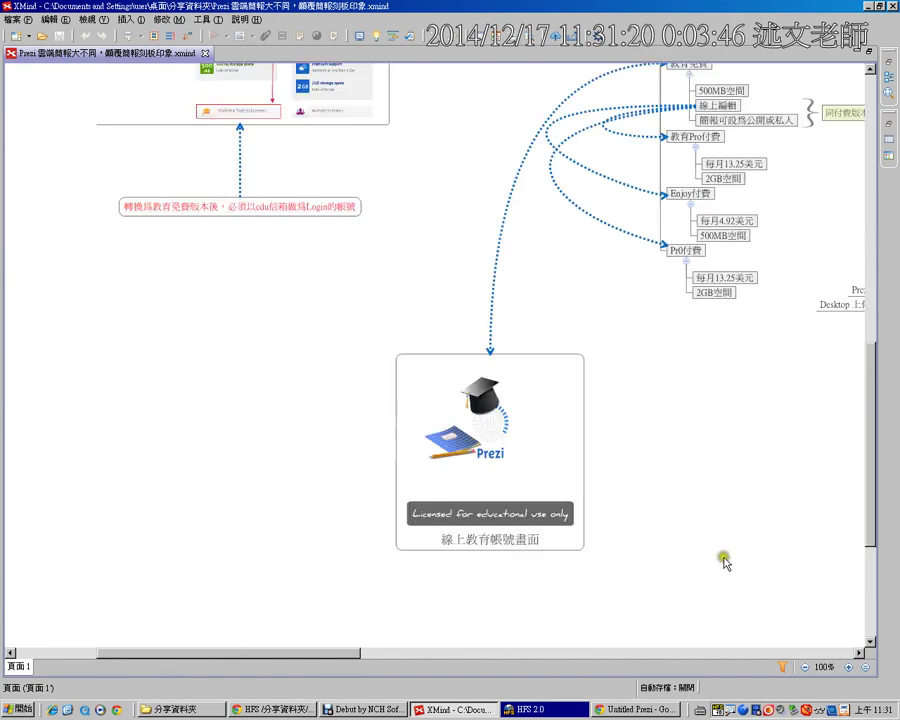
pyautogui.click(570, 653)
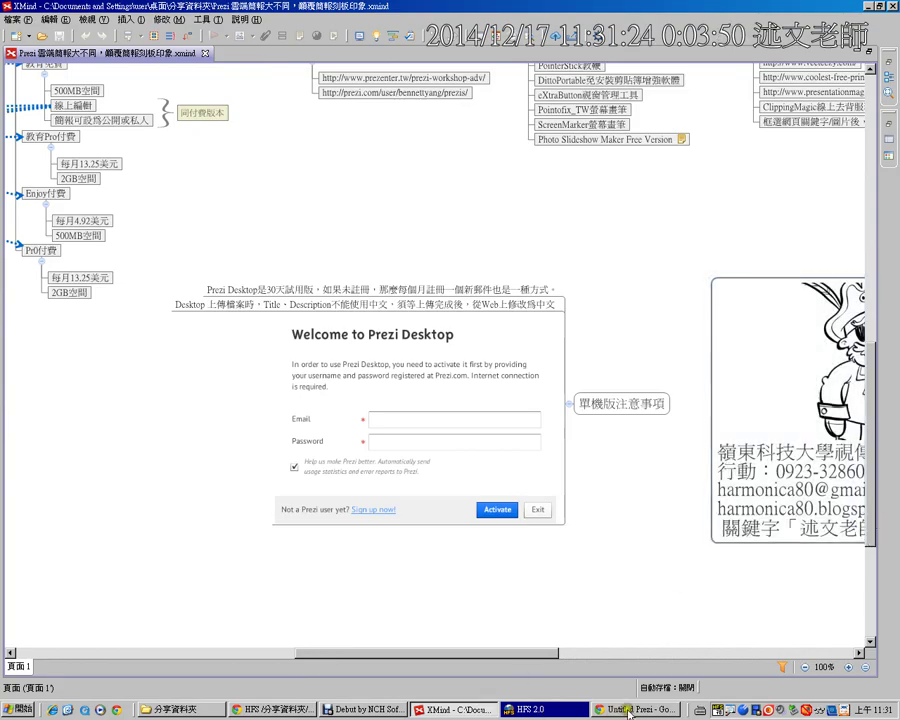
pyautogui.hotkey('alt', 'Tab')
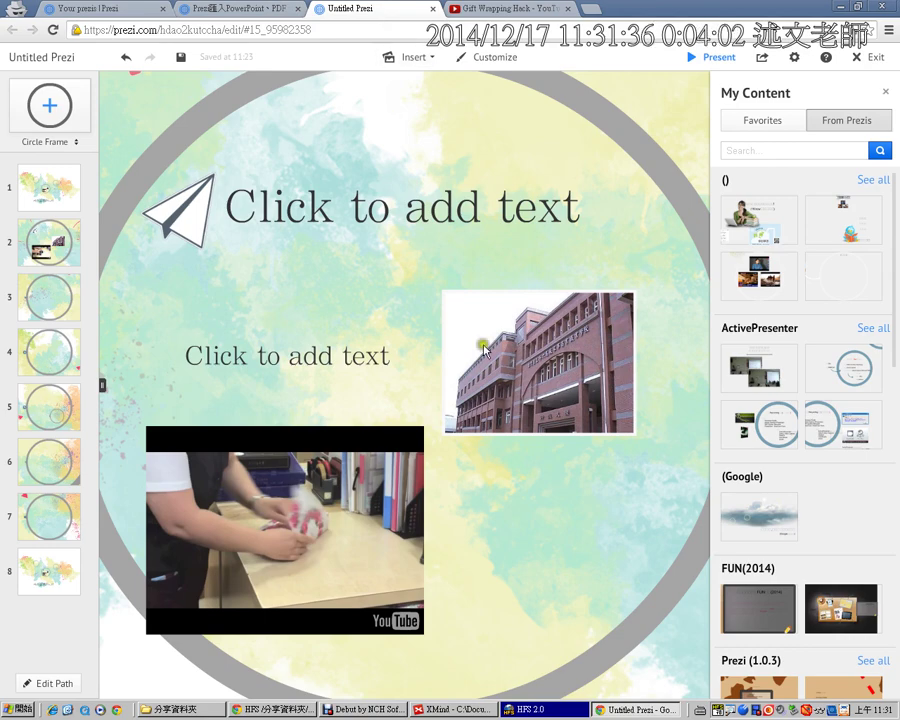
# Return to XMind to view the map's right side, then switch back to Prezi
pyautogui.click(470, 710)
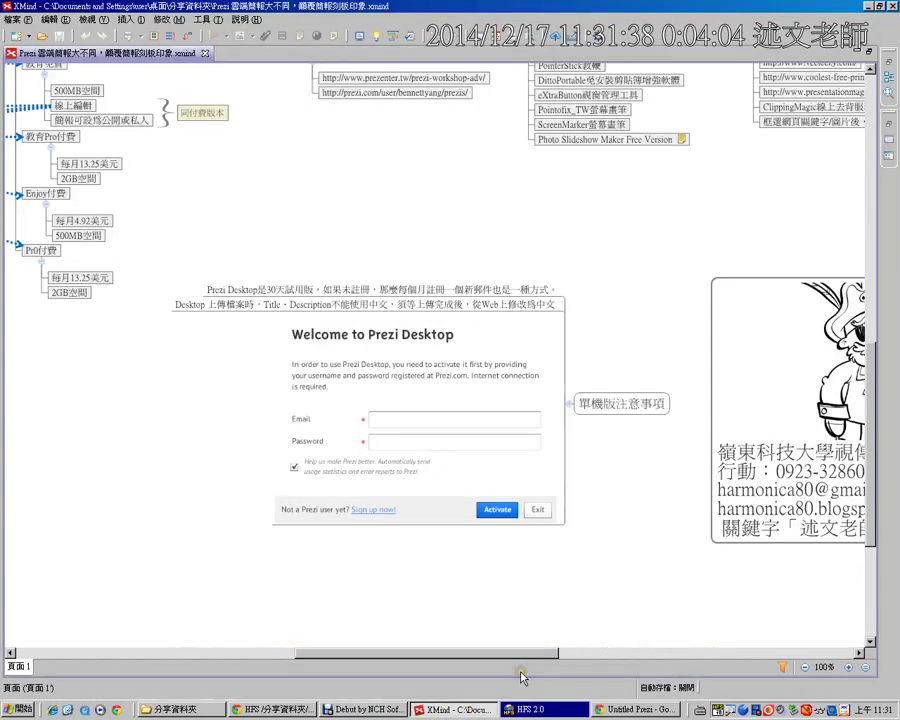
pyautogui.click(642, 655)
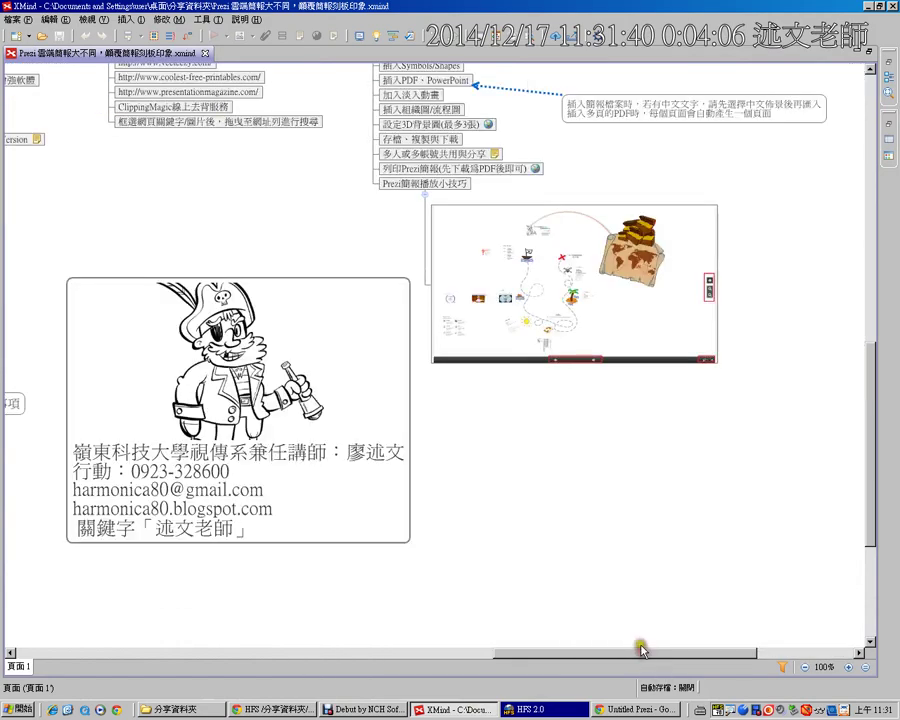
pyautogui.moveTo(866, 420); pyautogui.dragTo(858, 364)
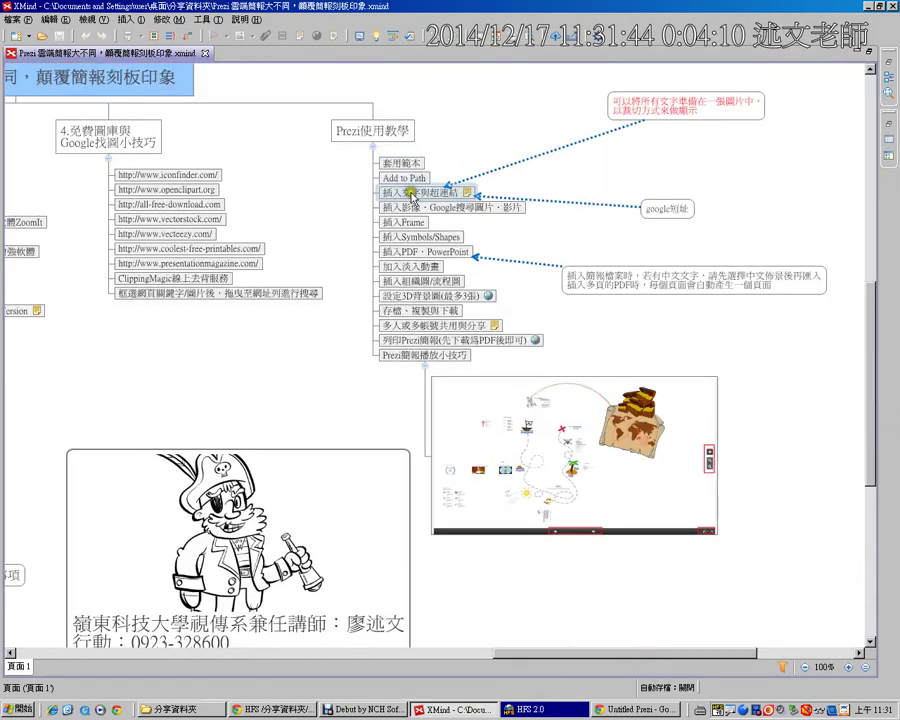
pyautogui.hotkey('alt', 'Tab')
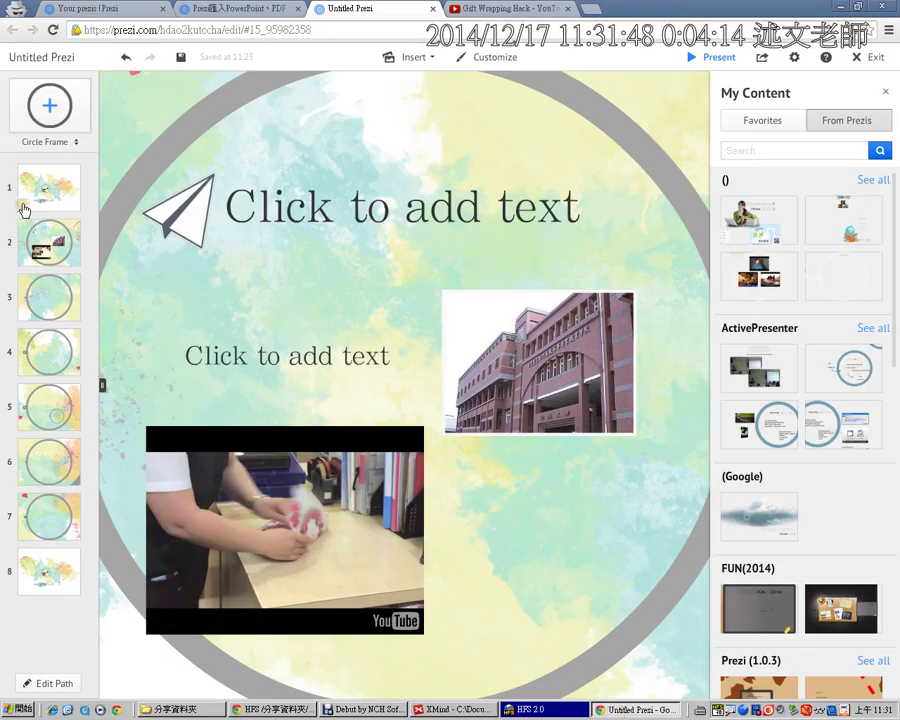
# Zoom out to the first path step's overview and open the frame-shape dropdown
pyautogui.moveTo(3, 162)
pyautogui.mouseDown()
pyautogui.moveTo(94, 608)
pyautogui.moveTo(65, 425)
pyautogui.mouseUp()
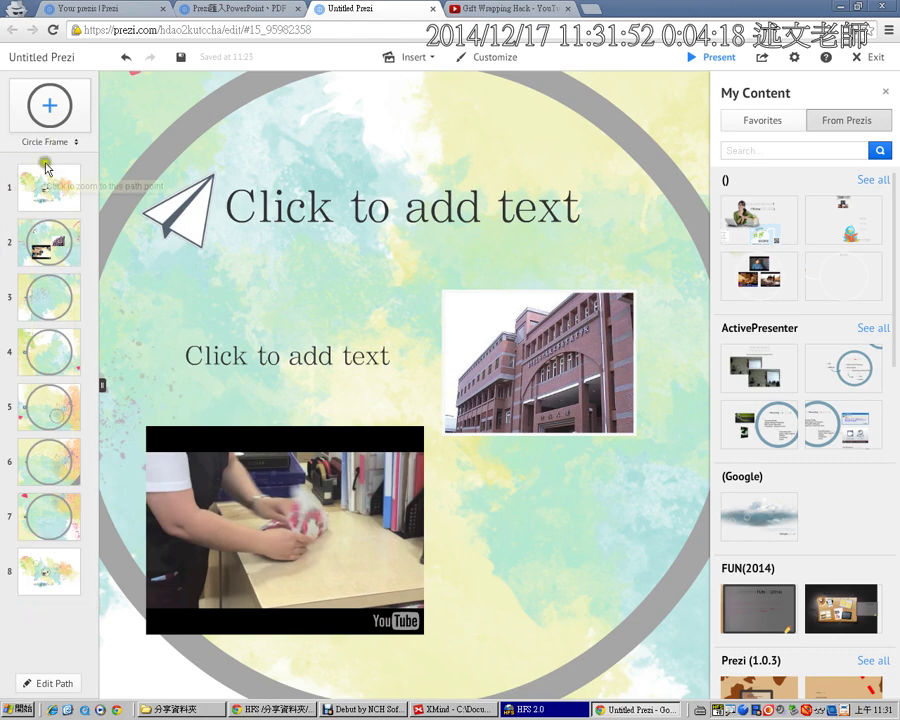
pyautogui.click(50, 106)
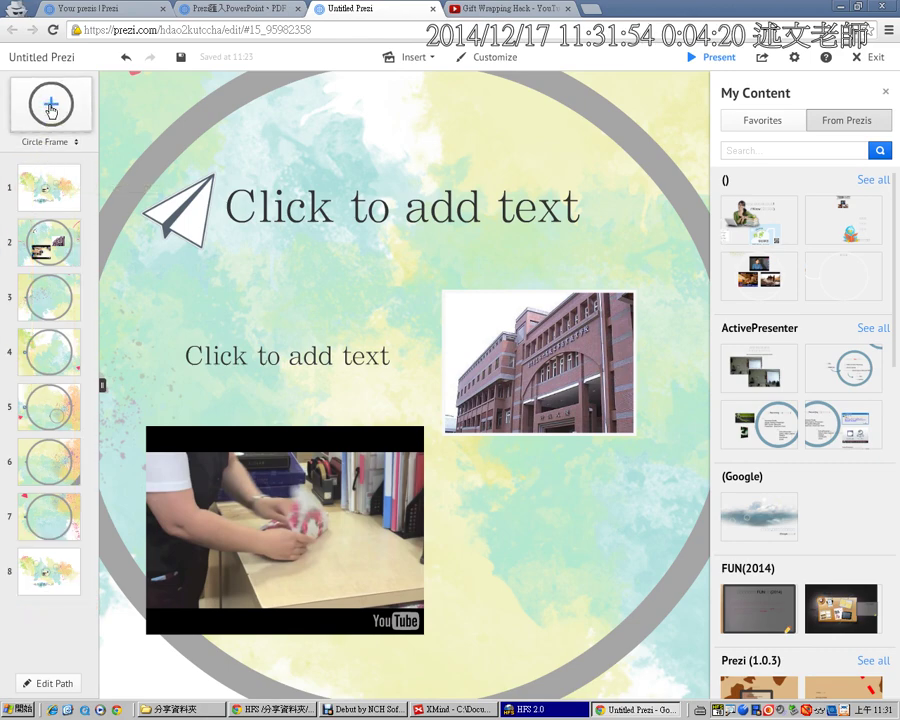
pyautogui.click(51, 143)
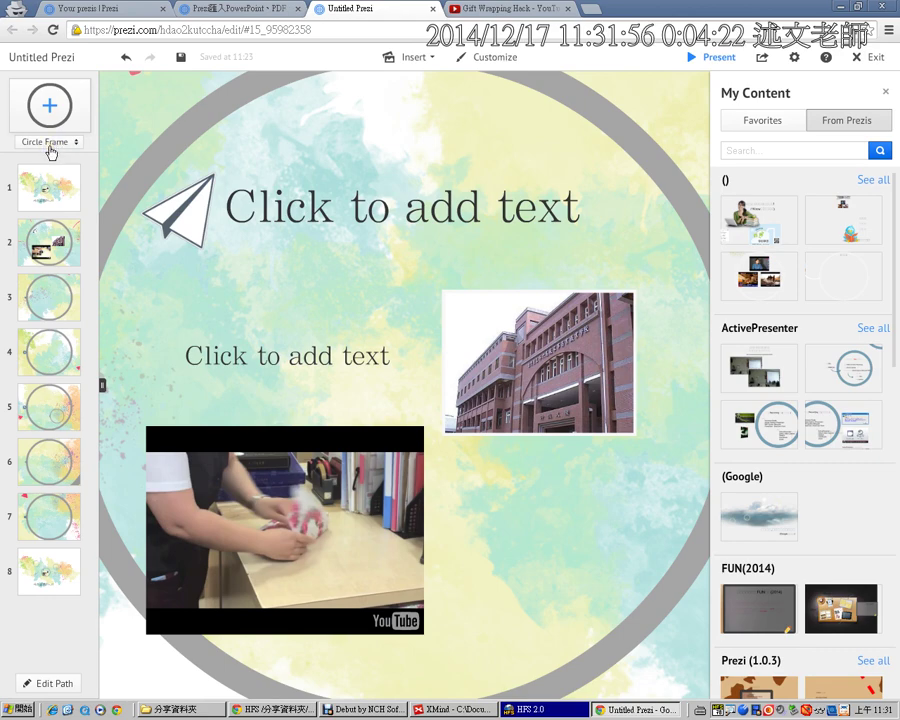
pyautogui.click(52, 190)
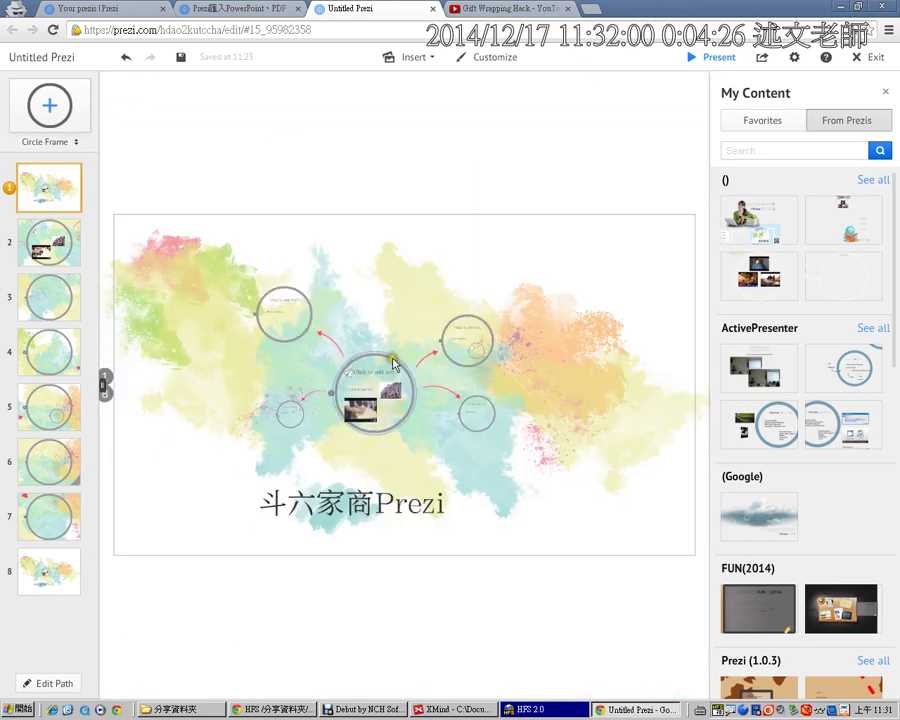
pyautogui.click(60, 143)
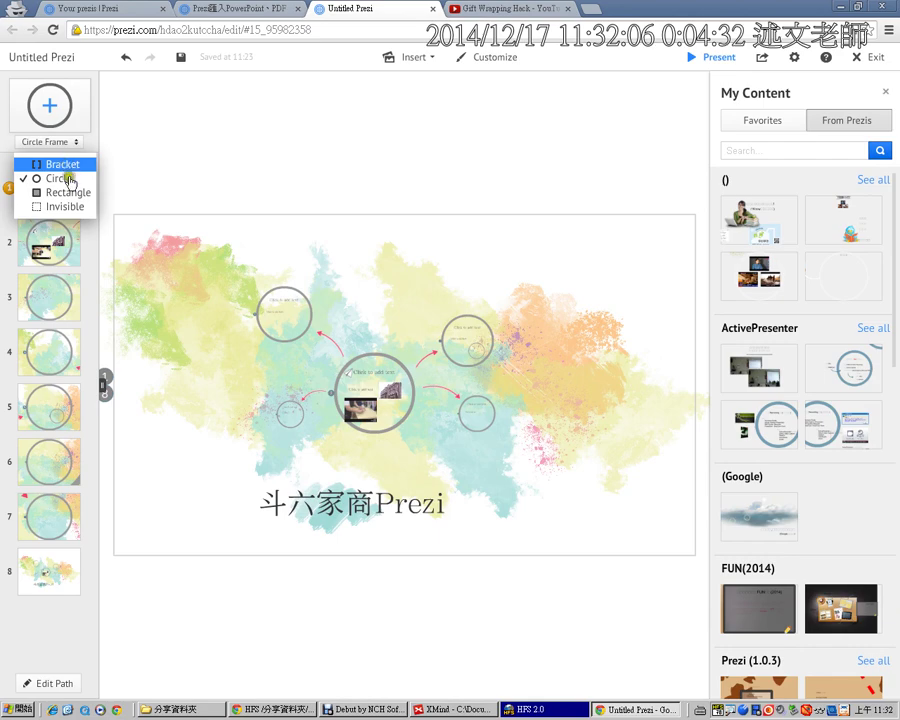
# Add a circle frame under the 斗六家商Prezi title and move it to path step 4
pyautogui.click(53, 115)
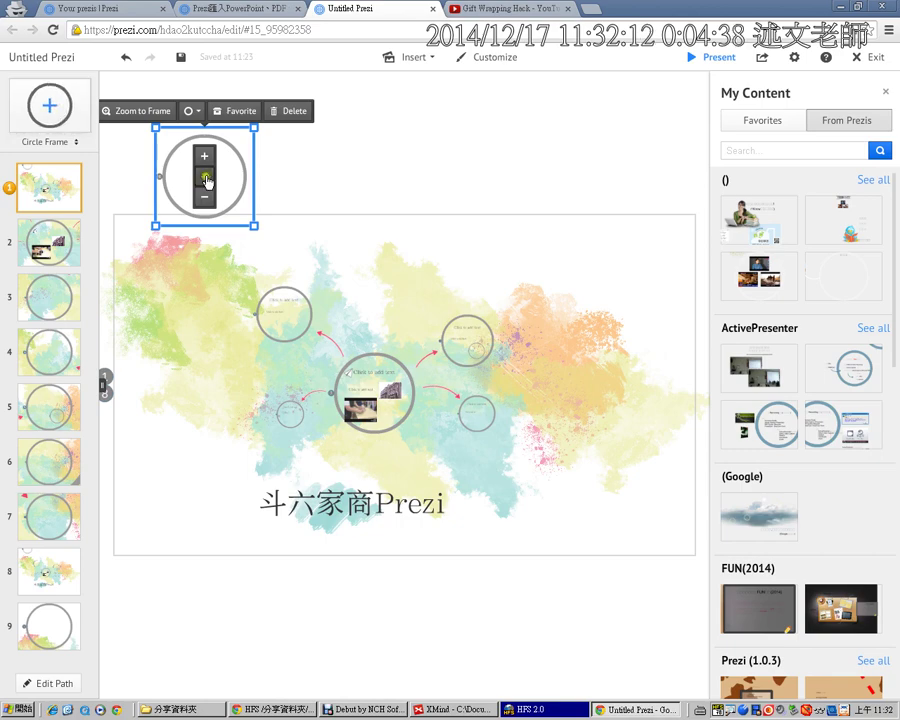
pyautogui.moveTo(205, 176)
pyautogui.mouseDown()
pyautogui.moveTo(381, 485)
pyautogui.moveTo(543, 592)
pyautogui.mouseUp()
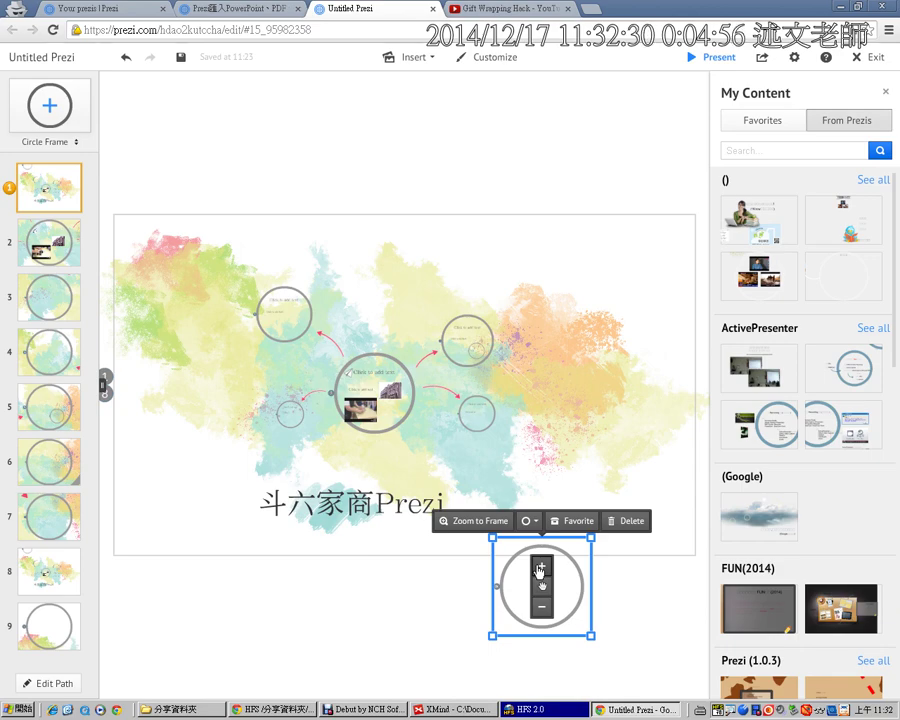
pyautogui.moveTo(55, 628); pyautogui.dragTo(37, 371)
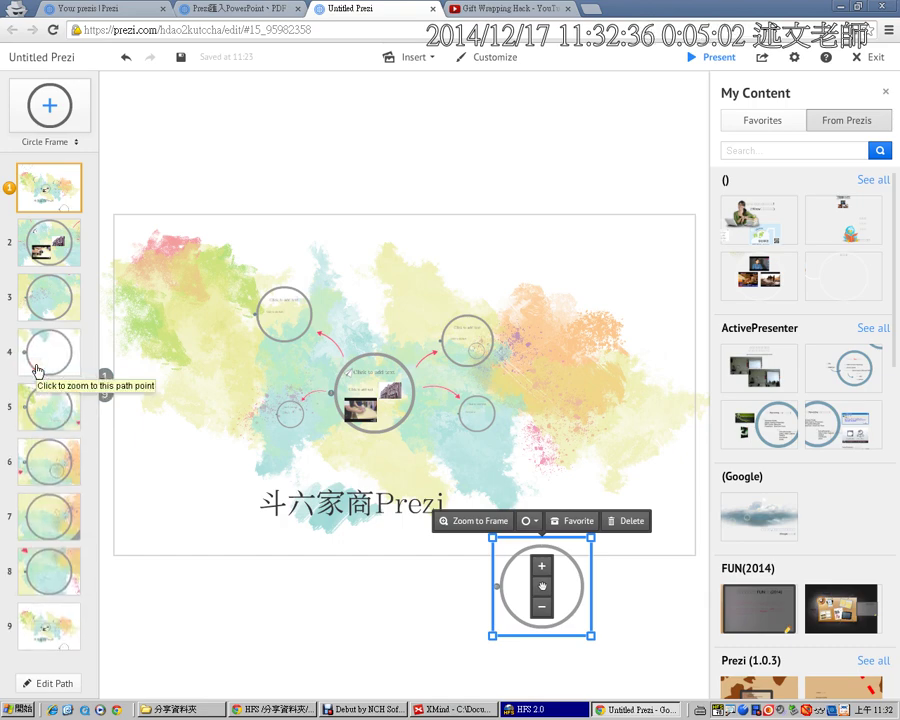
pyautogui.click(45, 307)
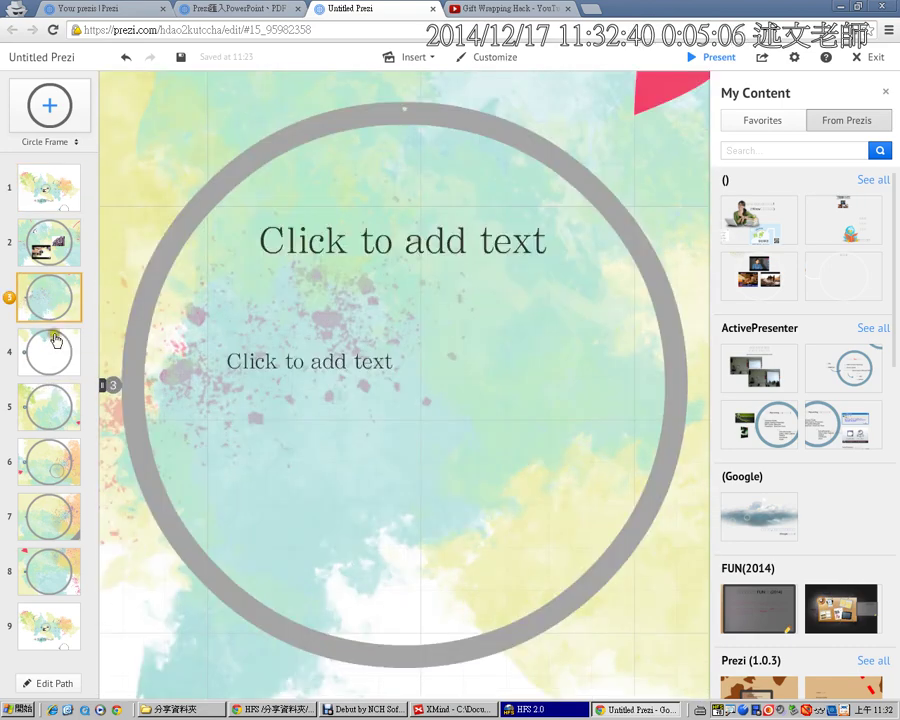
pyautogui.click(60, 352)
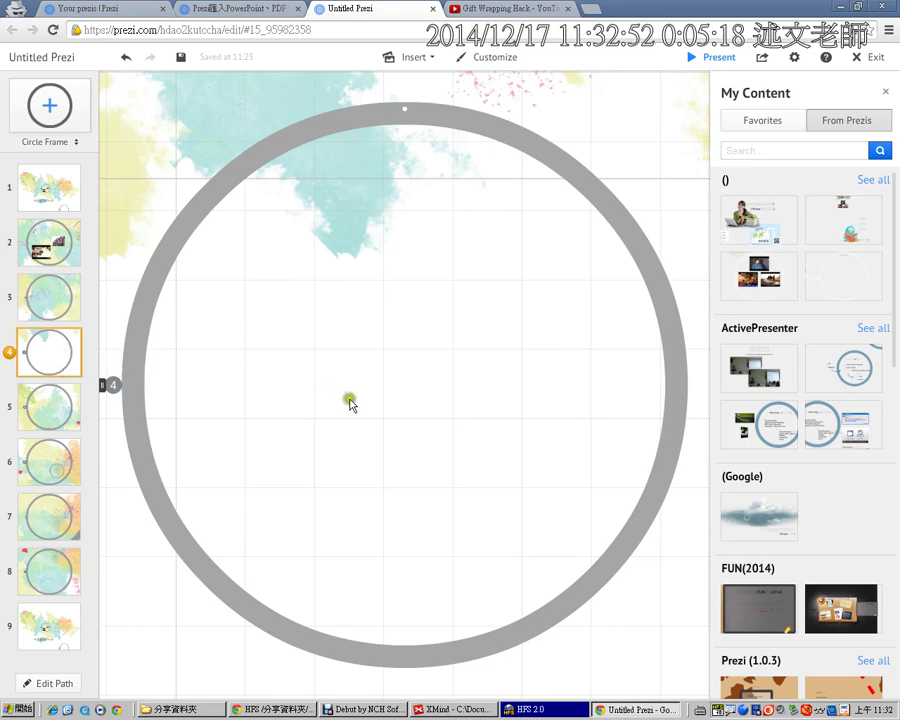
pyautogui.click(55, 202)
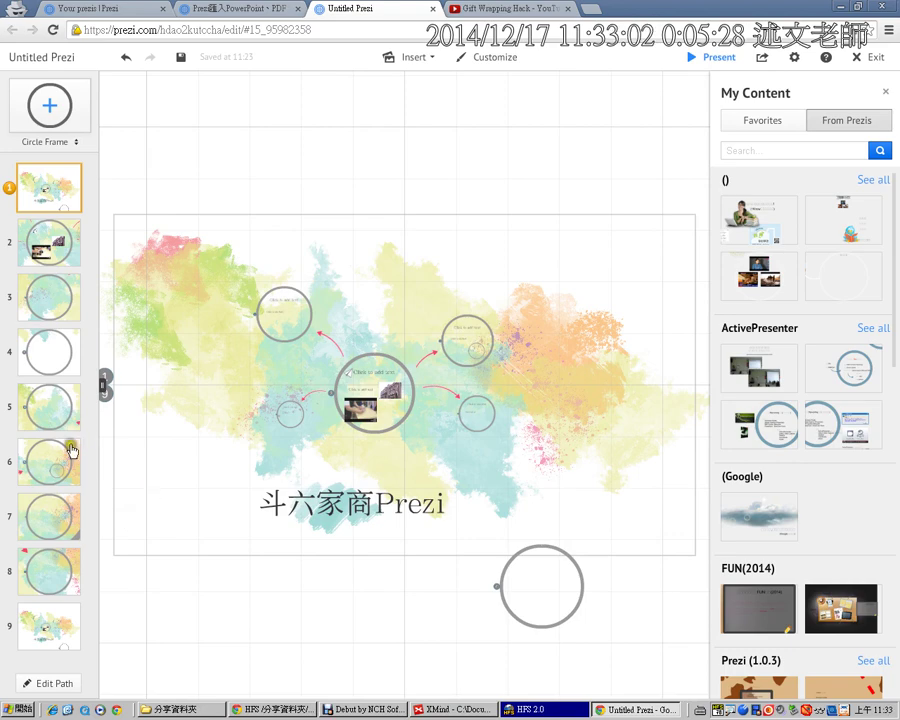
pyautogui.click(47, 353)
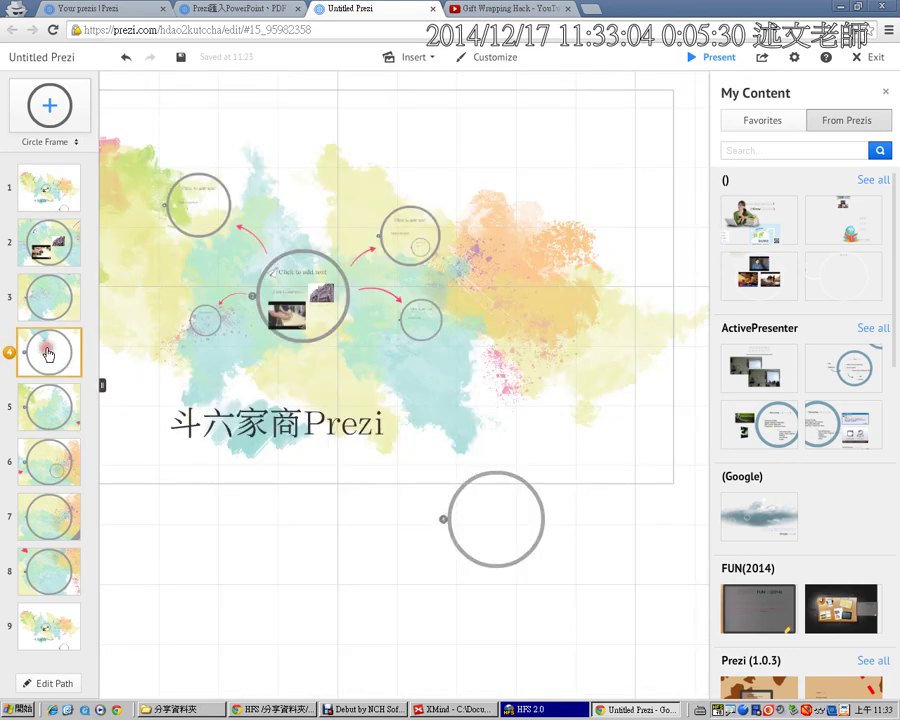
pyautogui.moveTo(311, 124); pyautogui.dragTo(384, 104)
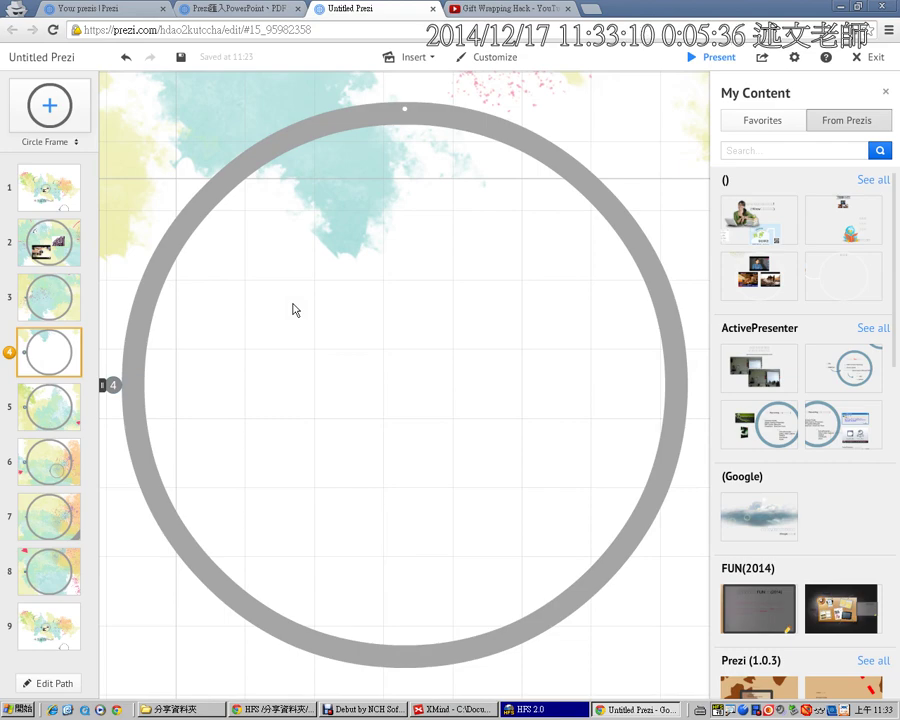
pyautogui.click(54, 197)
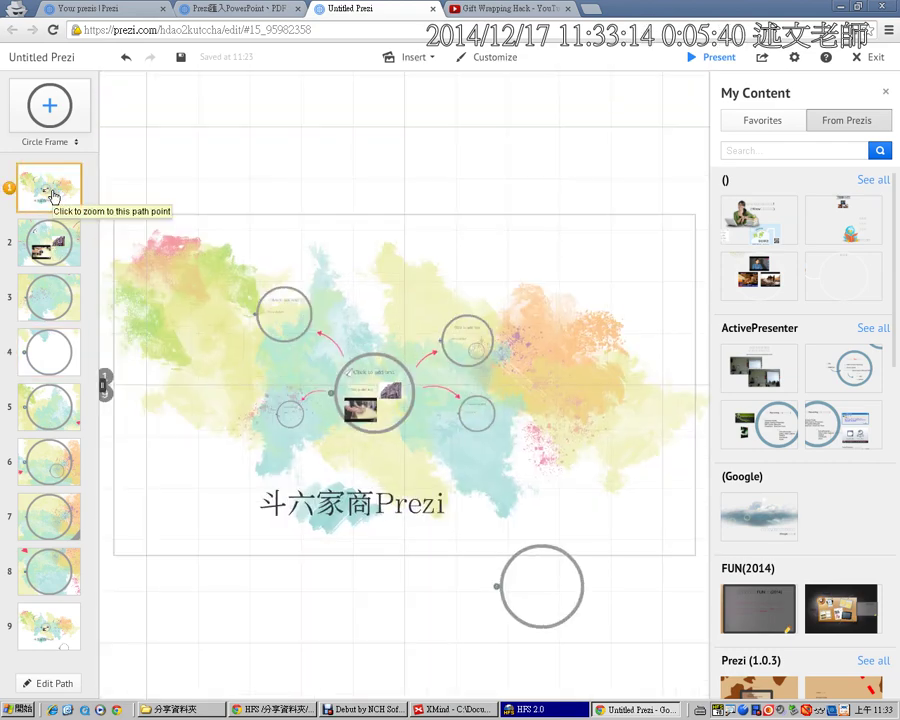
pyautogui.scroll(2, 375, 453)
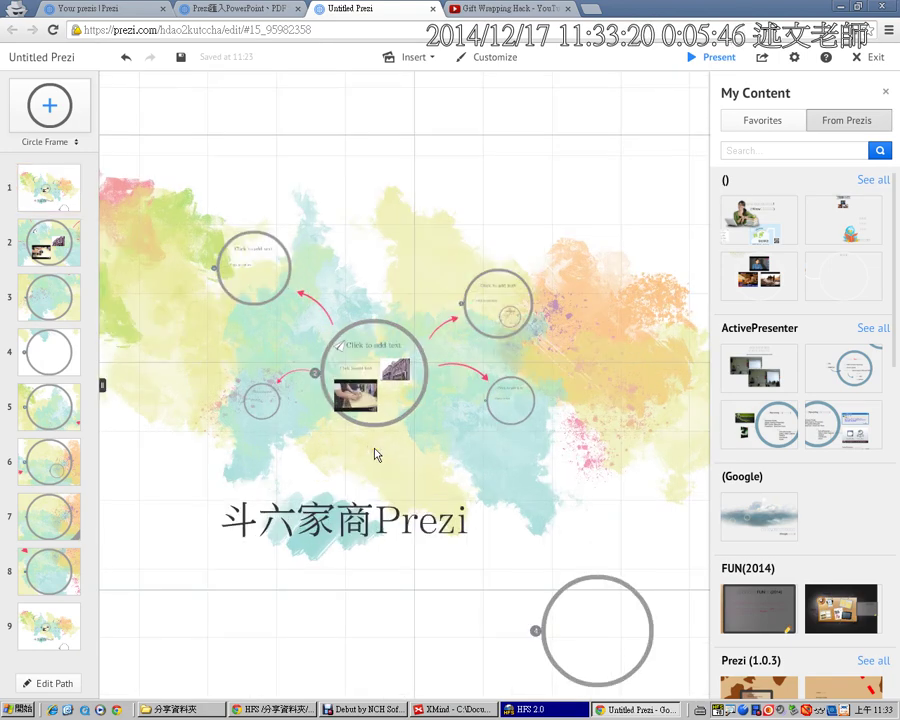
# Drag the favorite document page from My Content Favorites onto the canvas by the new circle
pyautogui.click(578, 610)
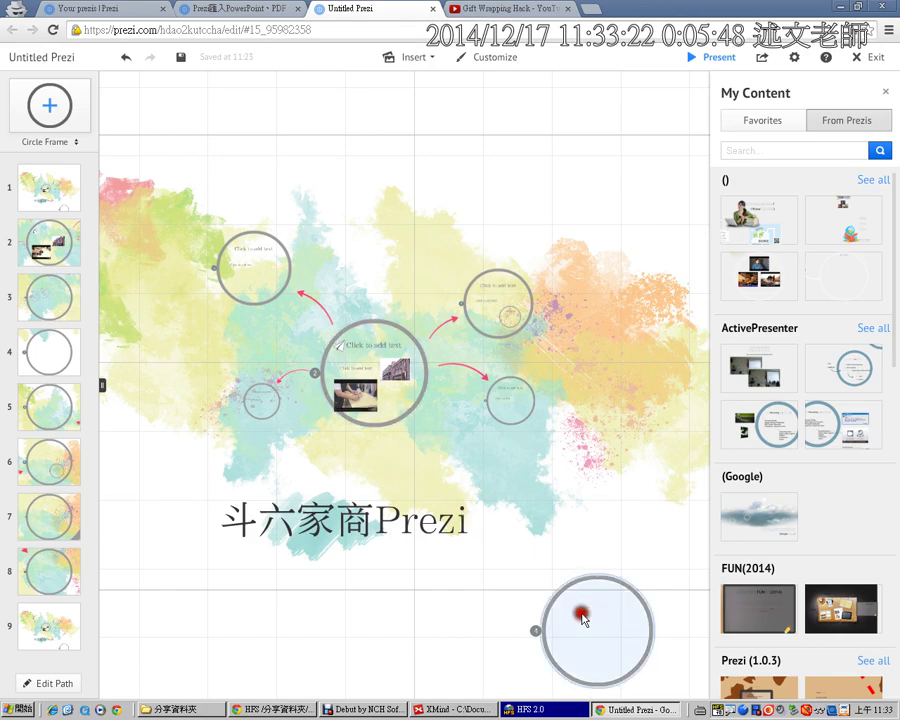
pyautogui.click(412, 57)
pyautogui.moveTo(792, 214)
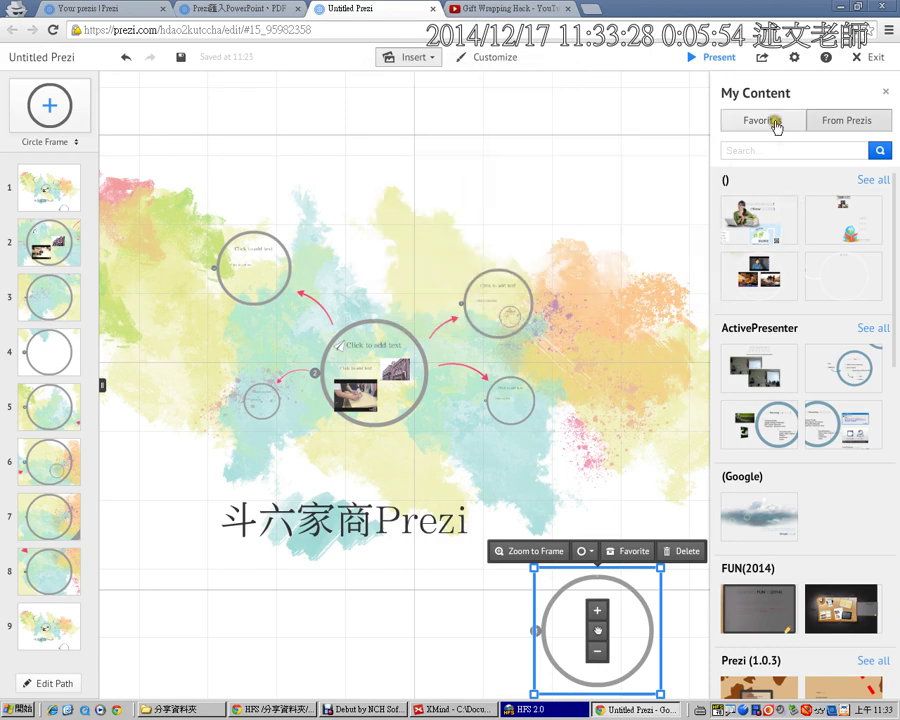
pyautogui.click(776, 122)
pyautogui.moveTo(841, 176)
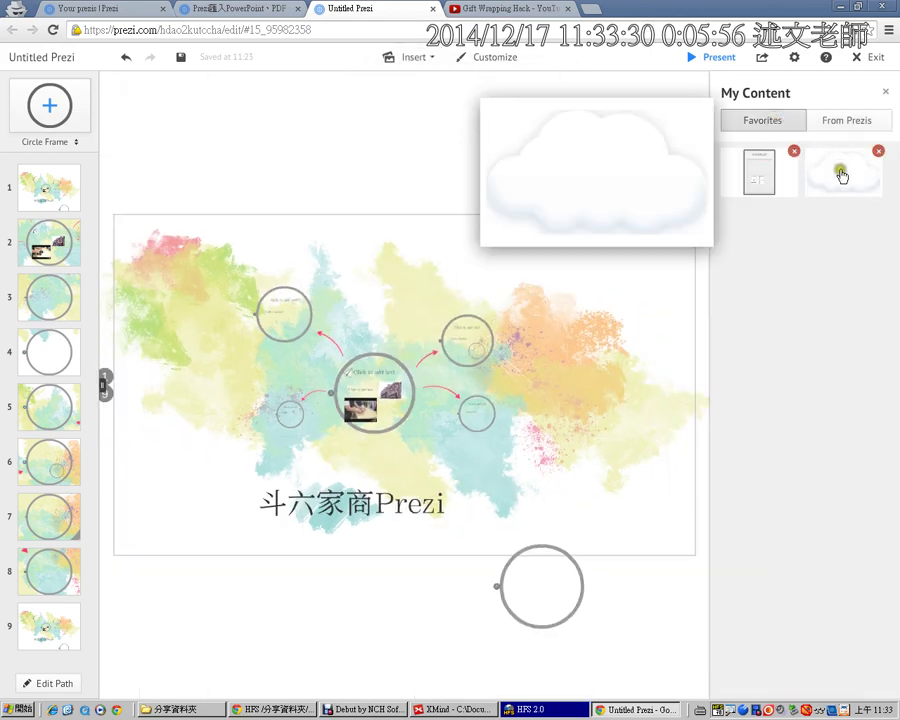
pyautogui.moveTo(765, 185)
pyautogui.mouseDown()
pyautogui.moveTo(572, 572)
pyautogui.moveTo(543, 594)
pyautogui.mouseUp()
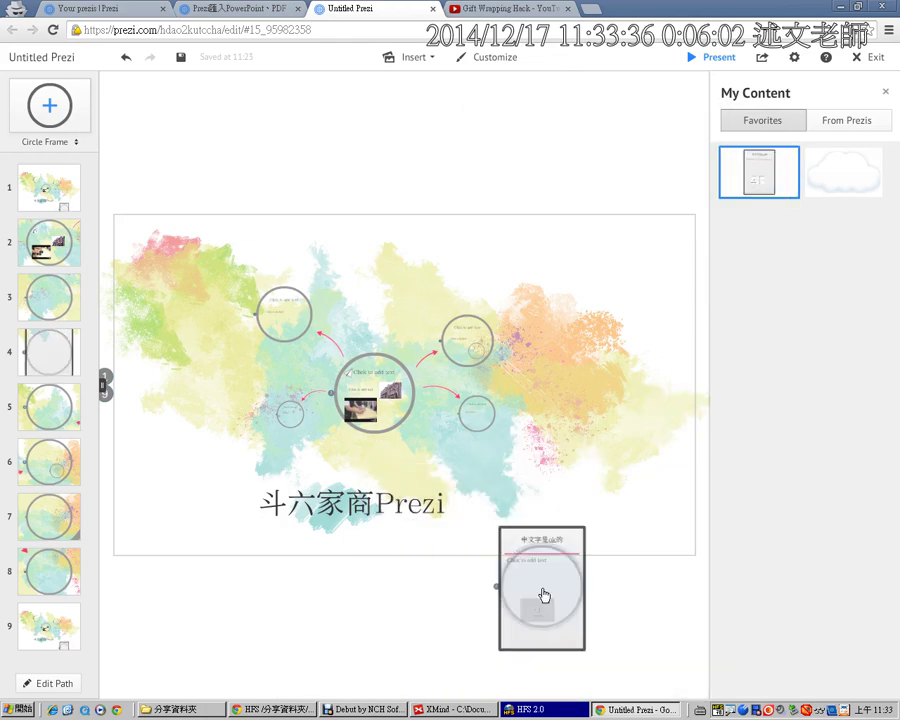
# Move the page left of the circle, tilt it about 30° counter-clockwise, and zoom onto it
pyautogui.moveTo(545, 585)
pyautogui.mouseDown()
pyautogui.moveTo(369, 607)
pyautogui.moveTo(381, 614)
pyautogui.mouseUp()
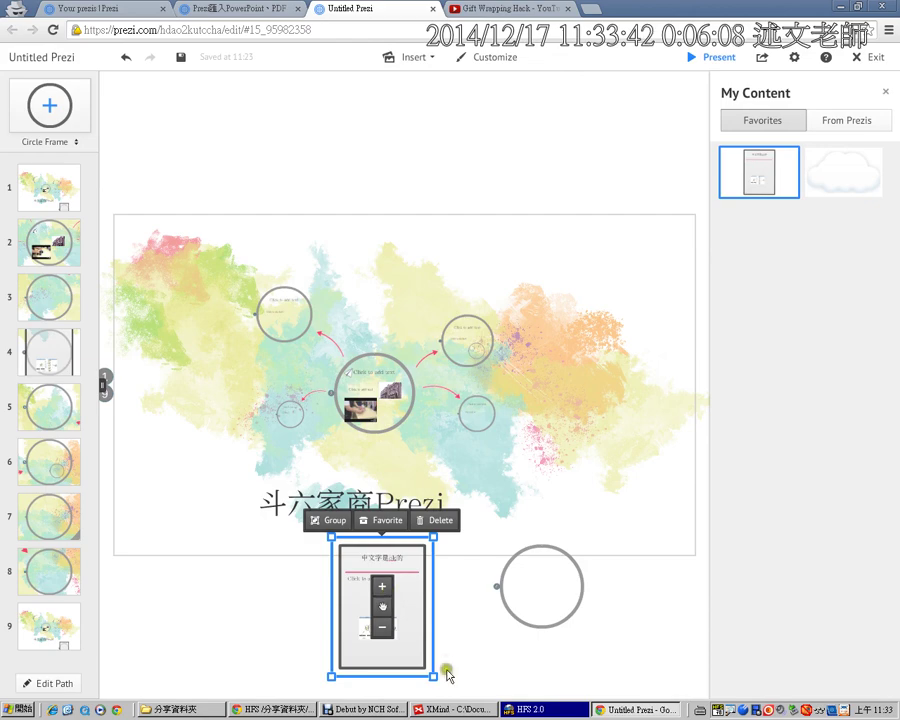
pyautogui.moveTo(442, 680)
pyautogui.mouseDown()
pyautogui.moveTo(503, 607)
pyautogui.moveTo(490, 573)
pyautogui.mouseUp()
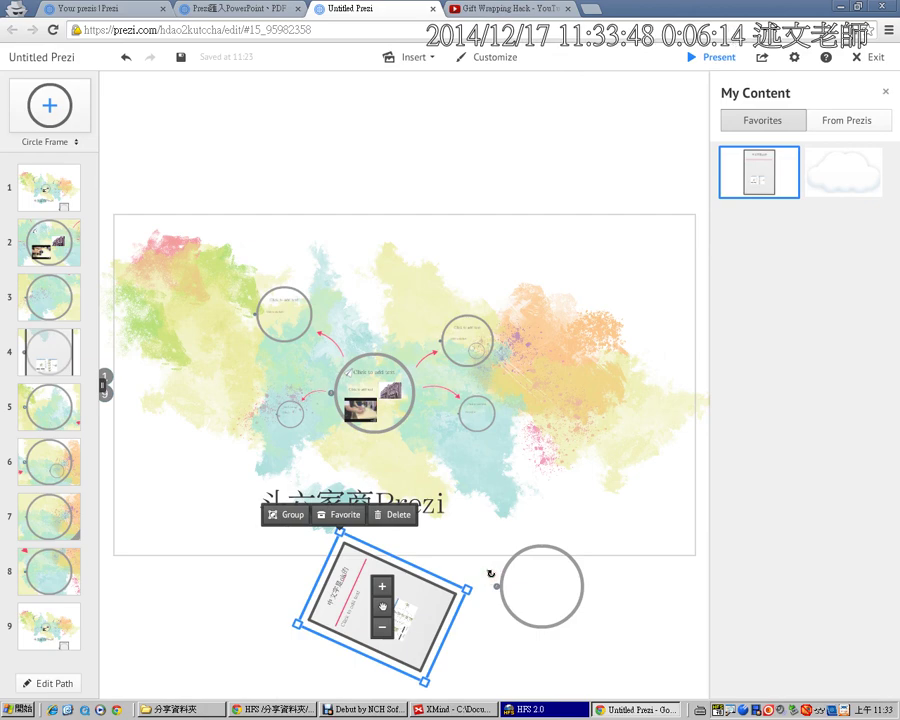
pyautogui.click(609, 546)
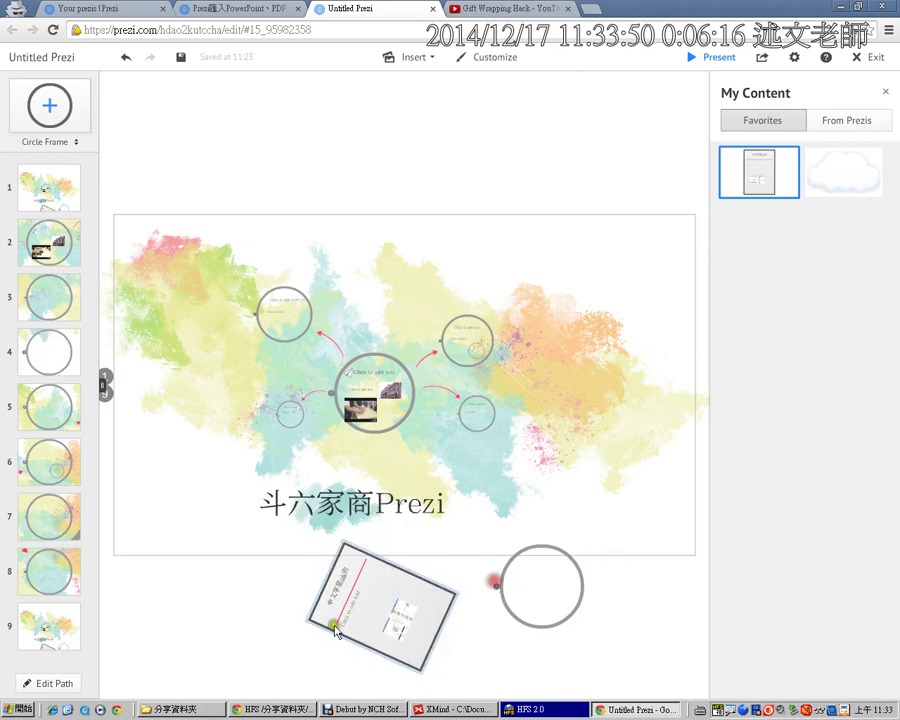
pyautogui.click(366, 609)
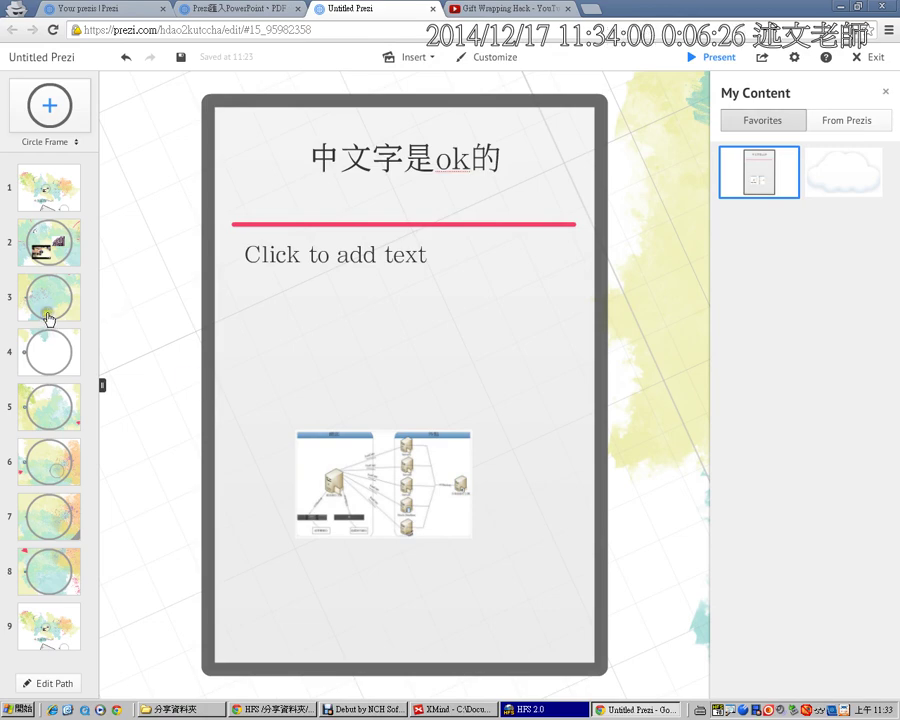
# From the step-9 overview, nudge the tilted 中文字是ok的 frame up and right below the title
pyautogui.click(48, 632)
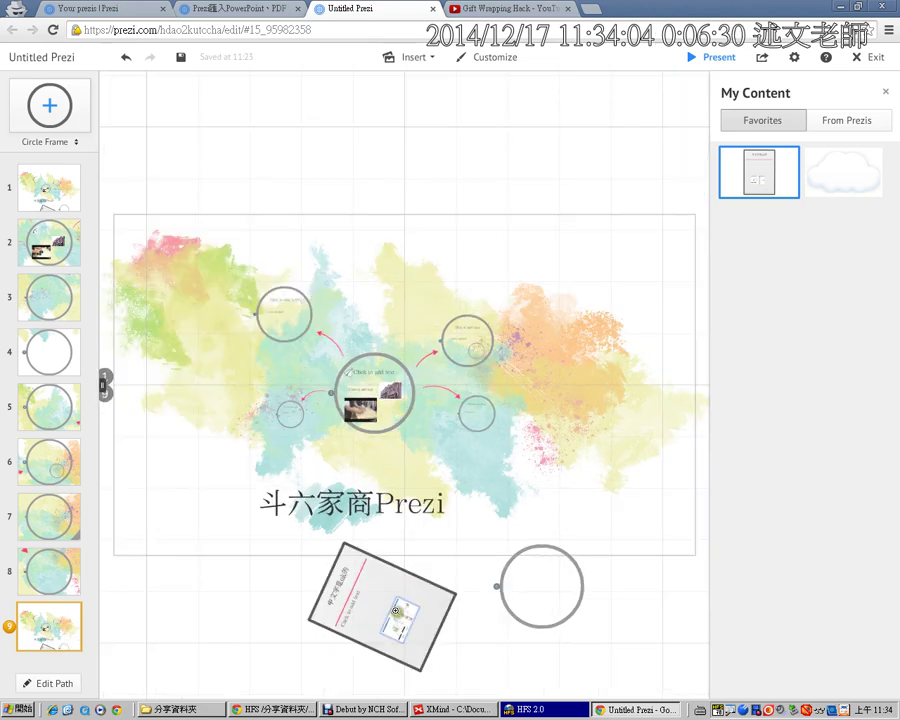
pyautogui.scroll(3, 396, 611)
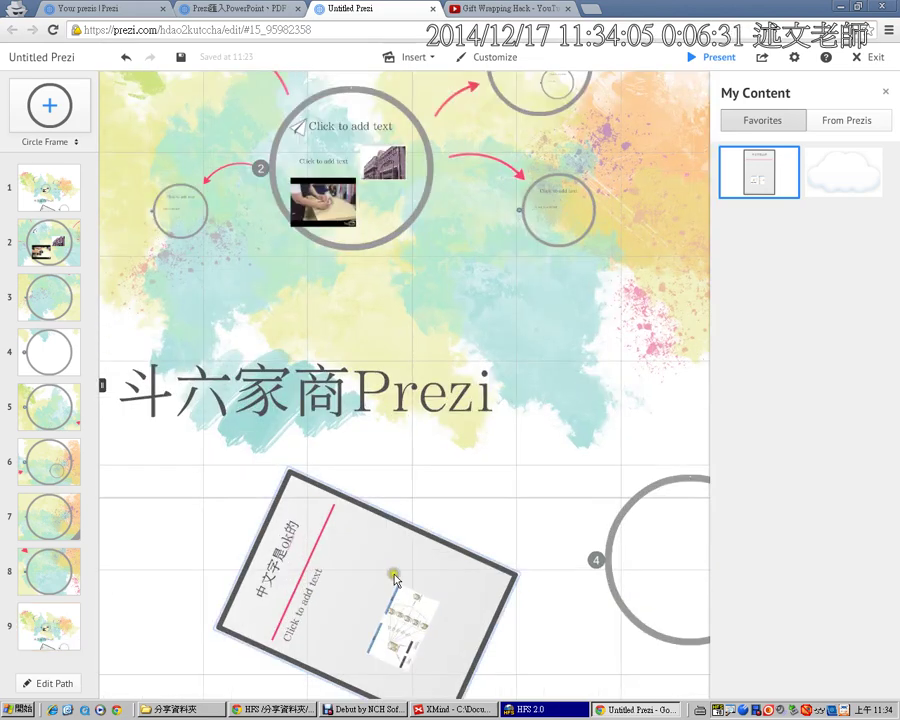
pyautogui.moveTo(395, 578)
pyautogui.mouseDown()
pyautogui.moveTo(400, 510)
pyautogui.moveTo(378, 545)
pyautogui.mouseUp()
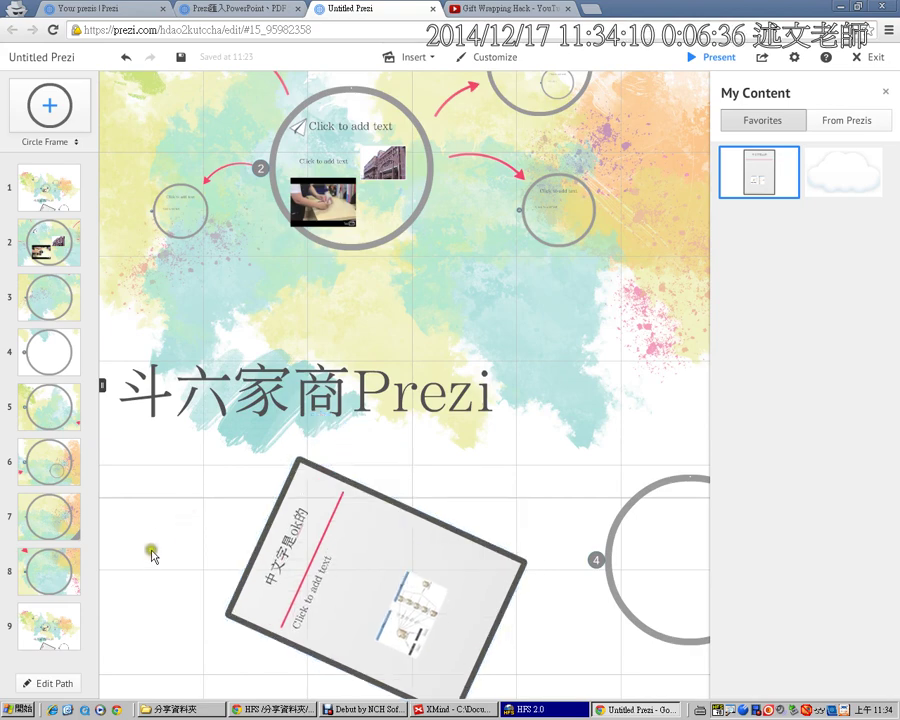
pyautogui.moveTo(166, 516); pyautogui.dragTo(226, 284)
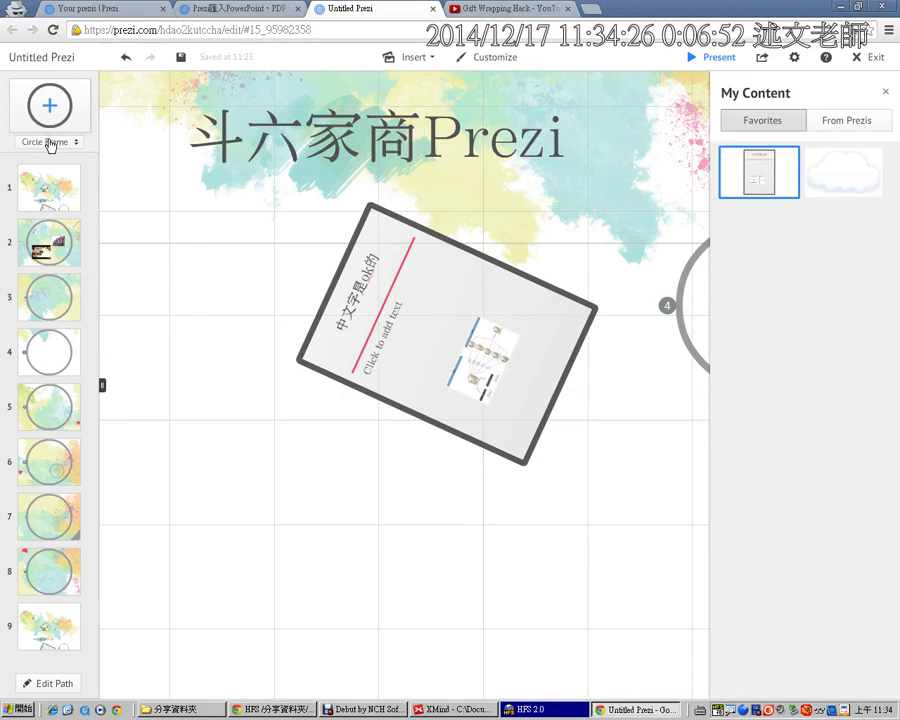
# Add the view framing the tilted 中文字是ok的 frame and the new circle as path step 10
pyautogui.click(58, 684)
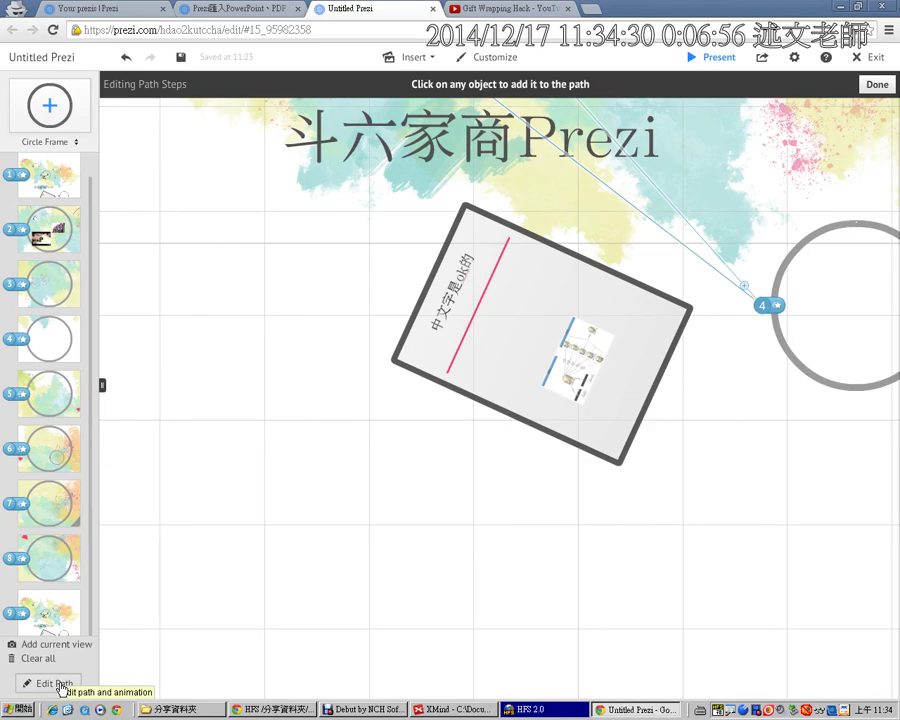
pyautogui.click(522, 343)
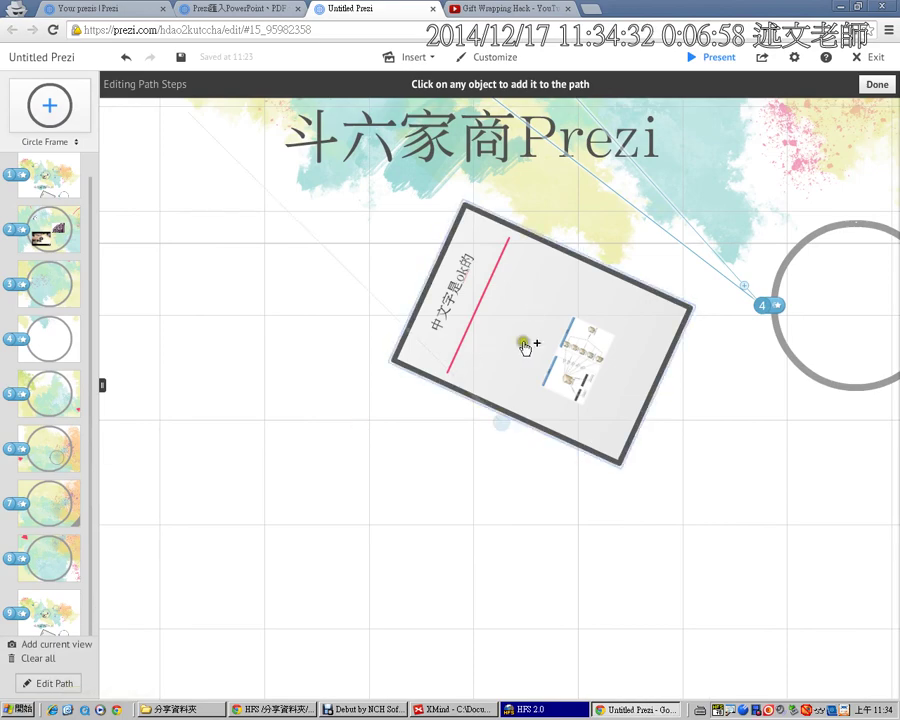
pyautogui.moveTo(351, 419)
pyautogui.mouseDown()
pyautogui.moveTo(60, 636)
pyautogui.moveTo(98, 622)
pyautogui.mouseUp()
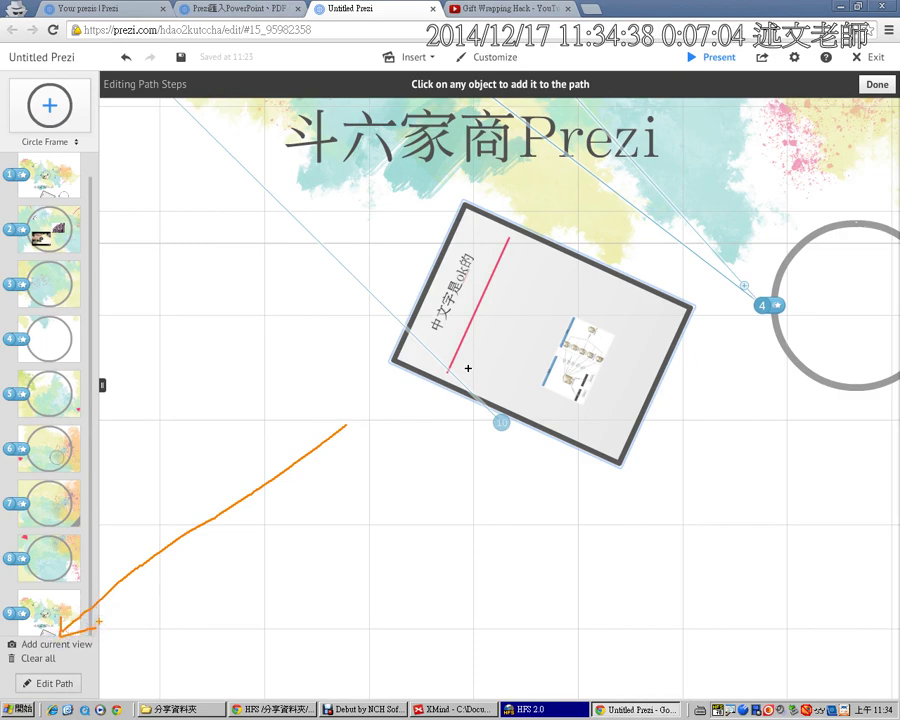
pyautogui.click(418, 385)
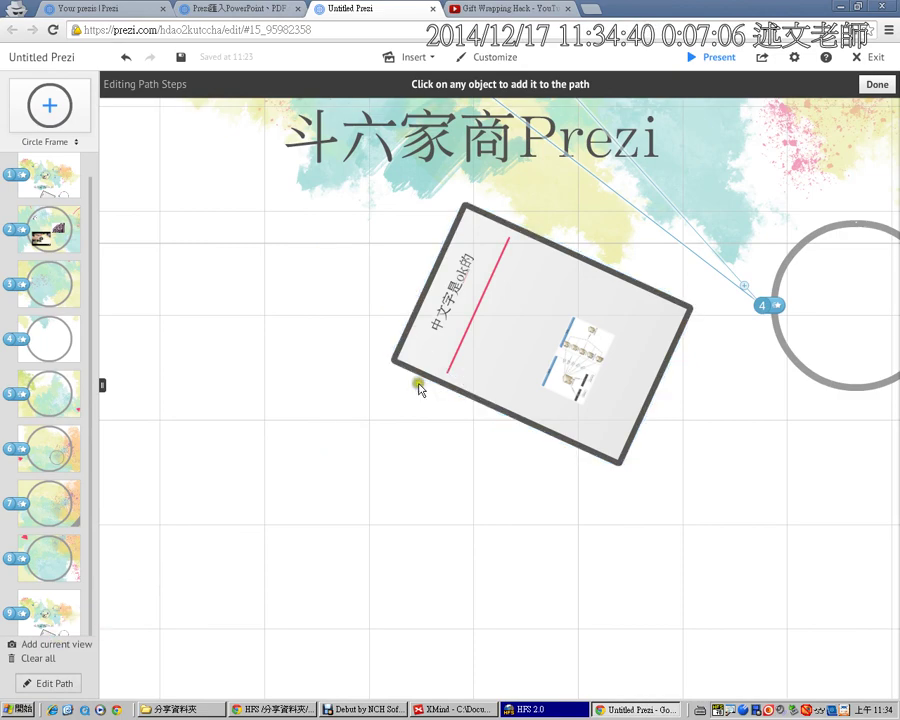
pyautogui.click(44, 650)
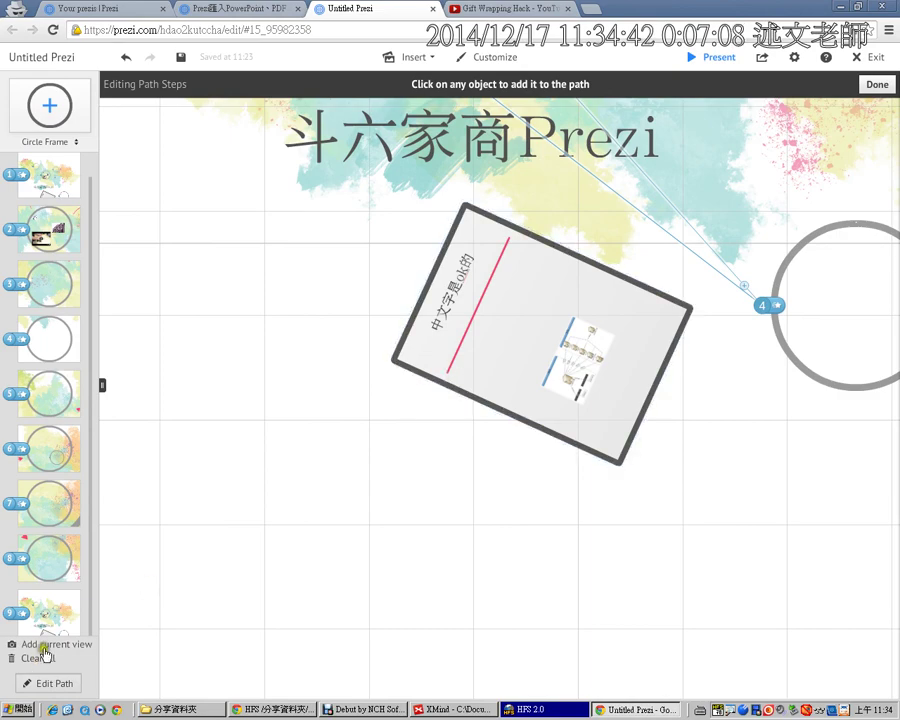
pyautogui.click(44, 646)
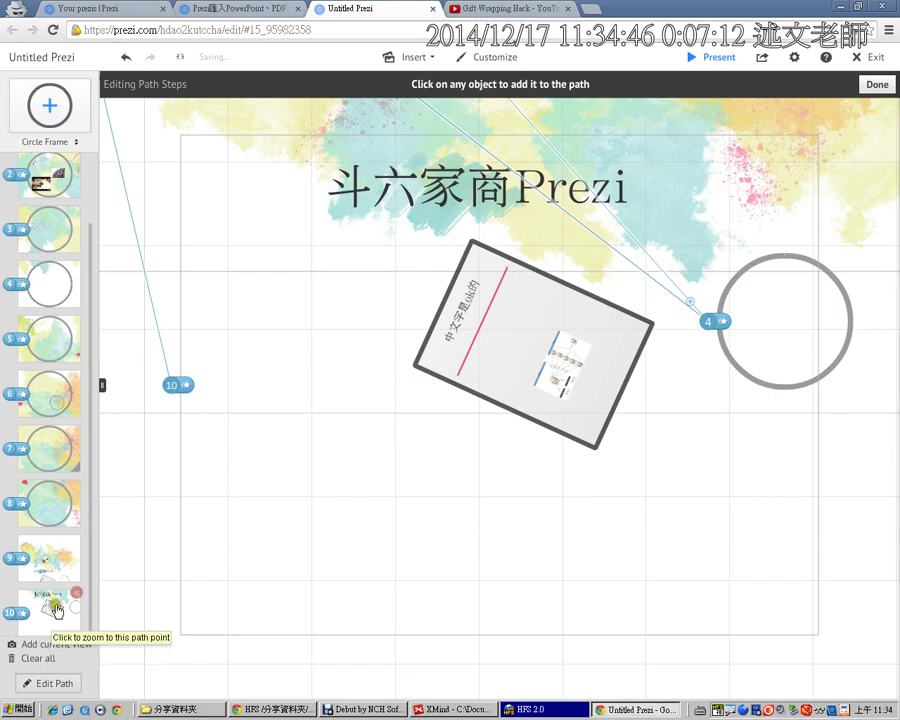
pyautogui.click(55, 609)
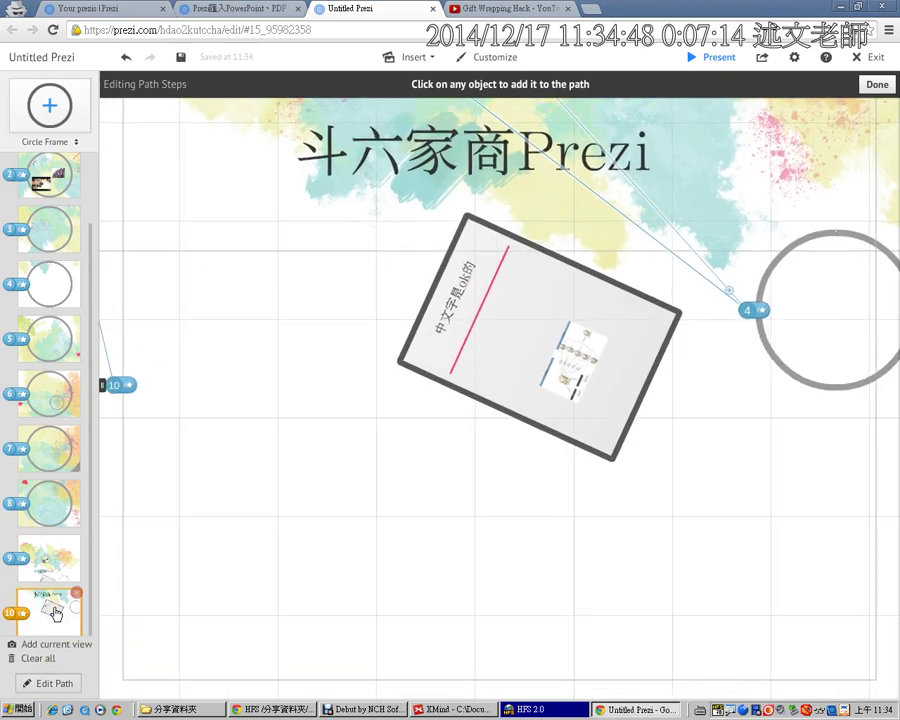
pyautogui.click(58, 686)
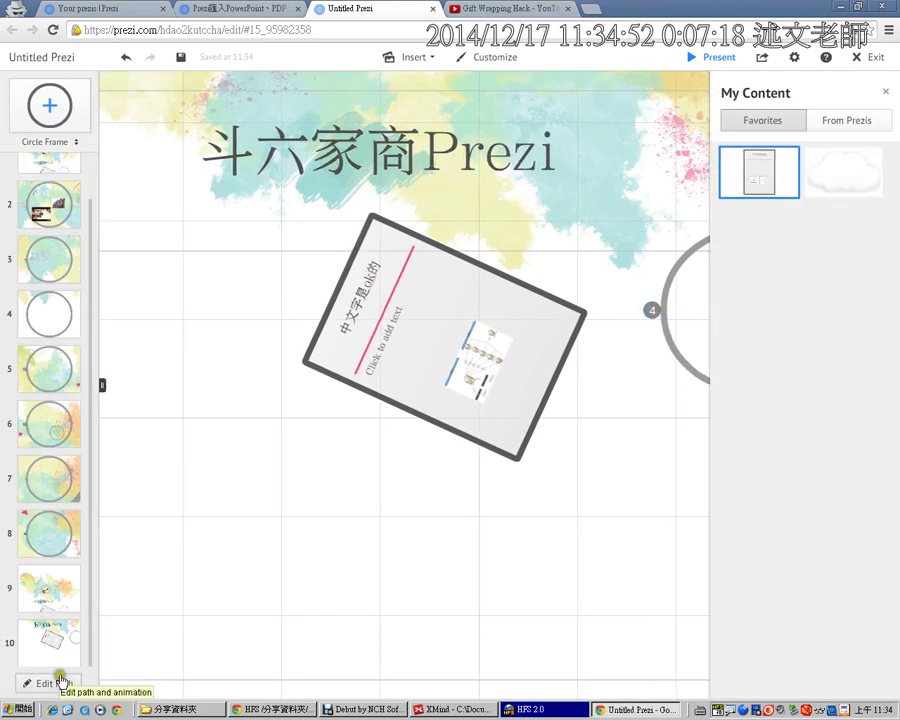
# Step through path points 9 and 10, settle on step 8's circle frame, then switch to XMind
pyautogui.click(49, 577)
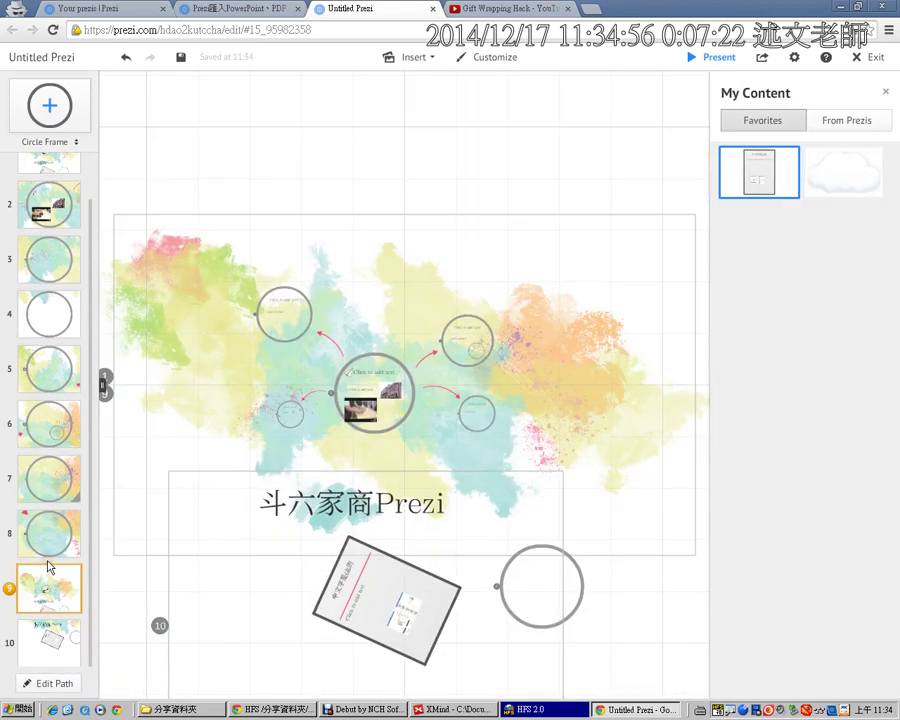
pyautogui.click(55, 640)
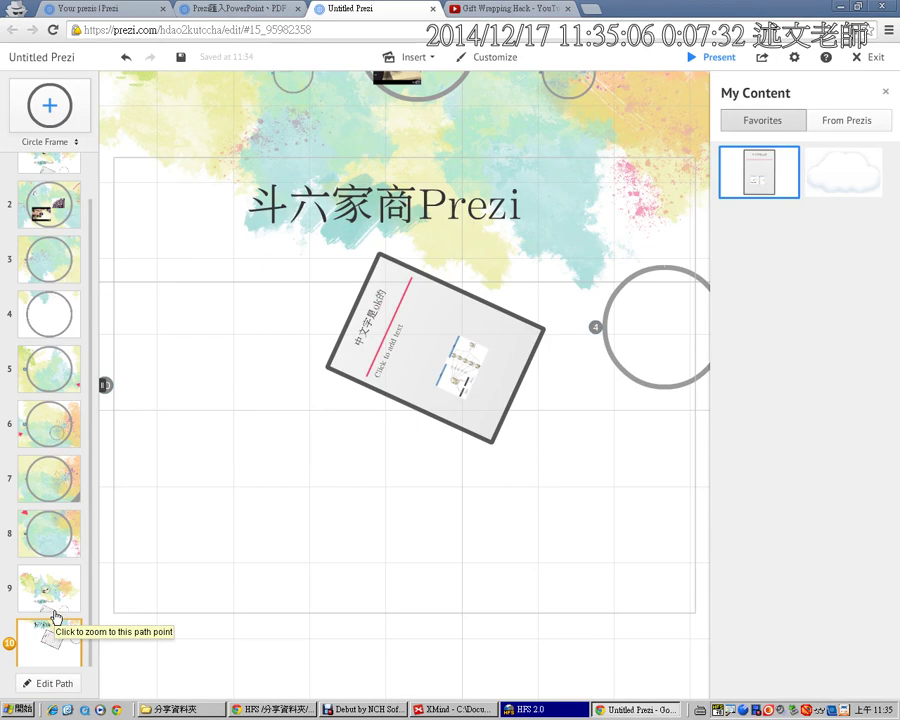
pyautogui.click(60, 533)
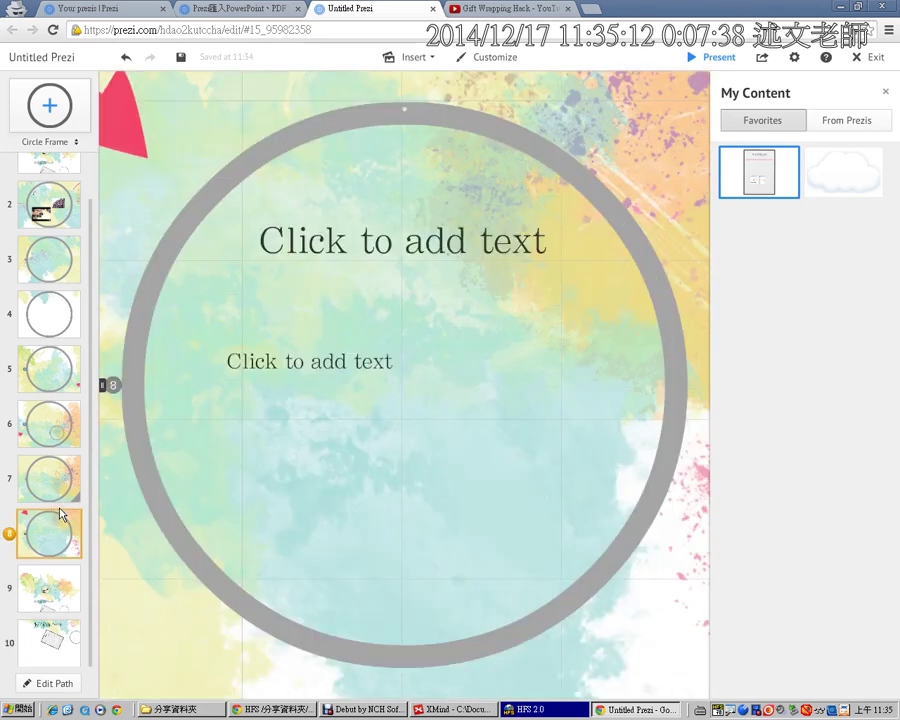
pyautogui.click(448, 708)
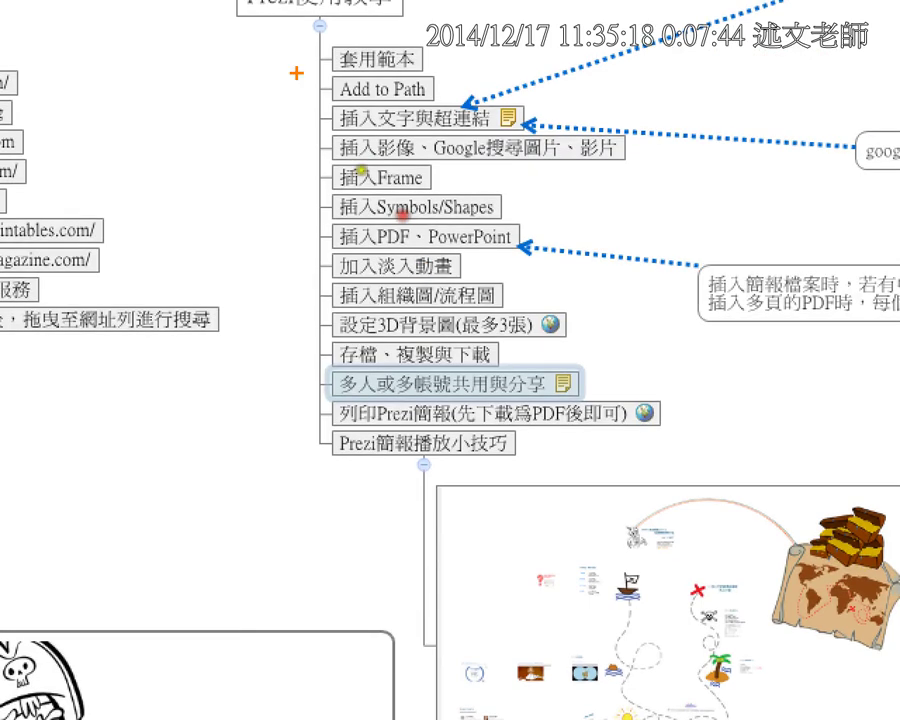
# Tick the 'Add to Path' topic in the XMind outline and return to the Prezi editor
pyautogui.moveTo(296, 78); pyautogui.dragTo(317, 66)
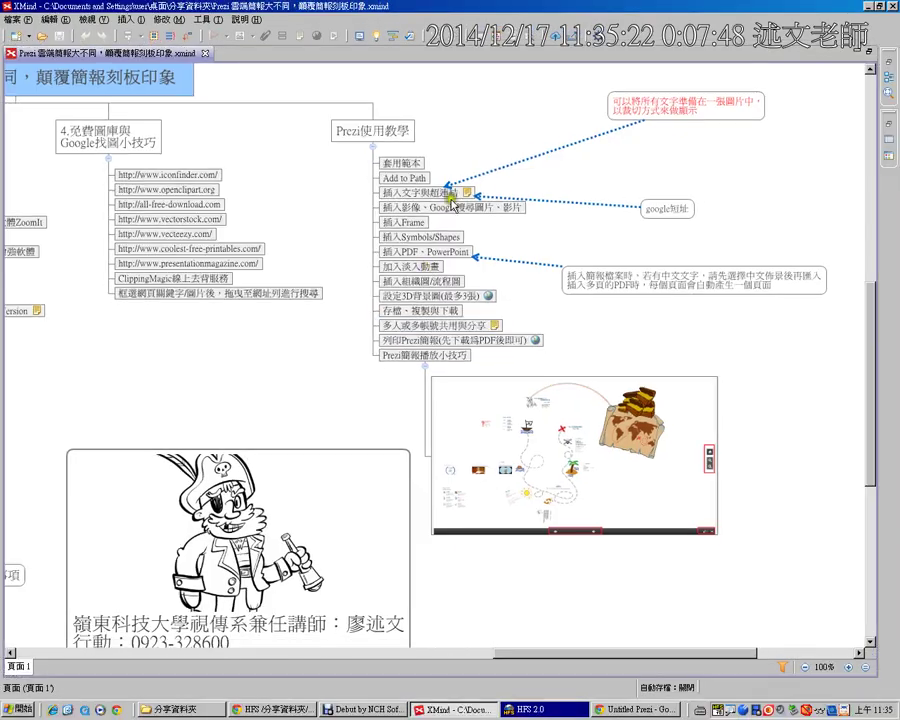
pyautogui.click(640, 709)
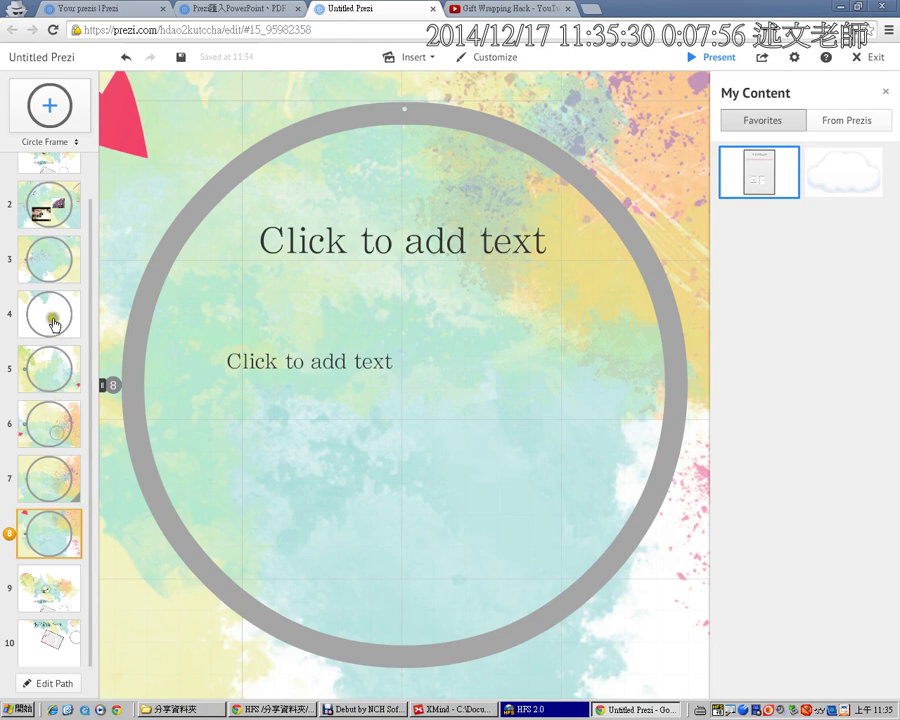
# Enter path-editing mode through the slide strip's right-click menu
pyautogui.rightClick(55, 433)
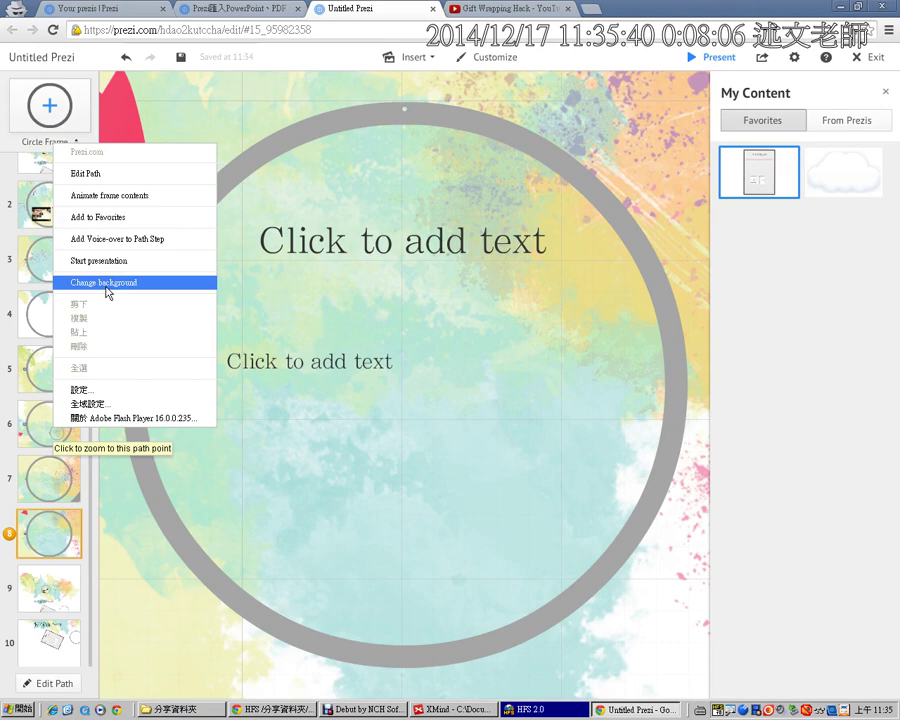
pyautogui.click(59, 688)
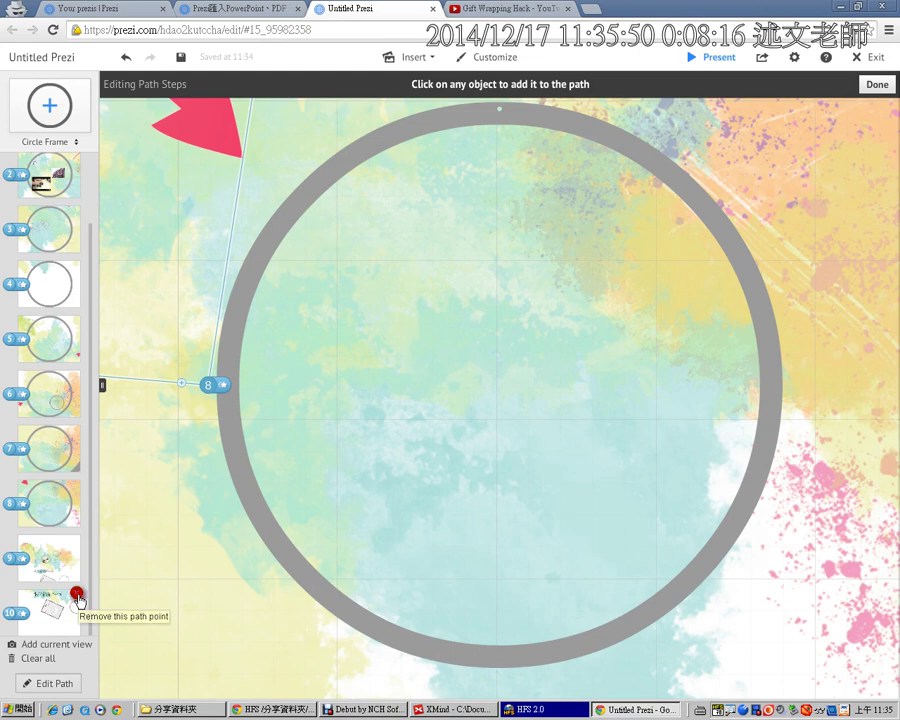
# Delete path step 10, leaving nine steps, and exit path editing
pyautogui.click(77, 593)
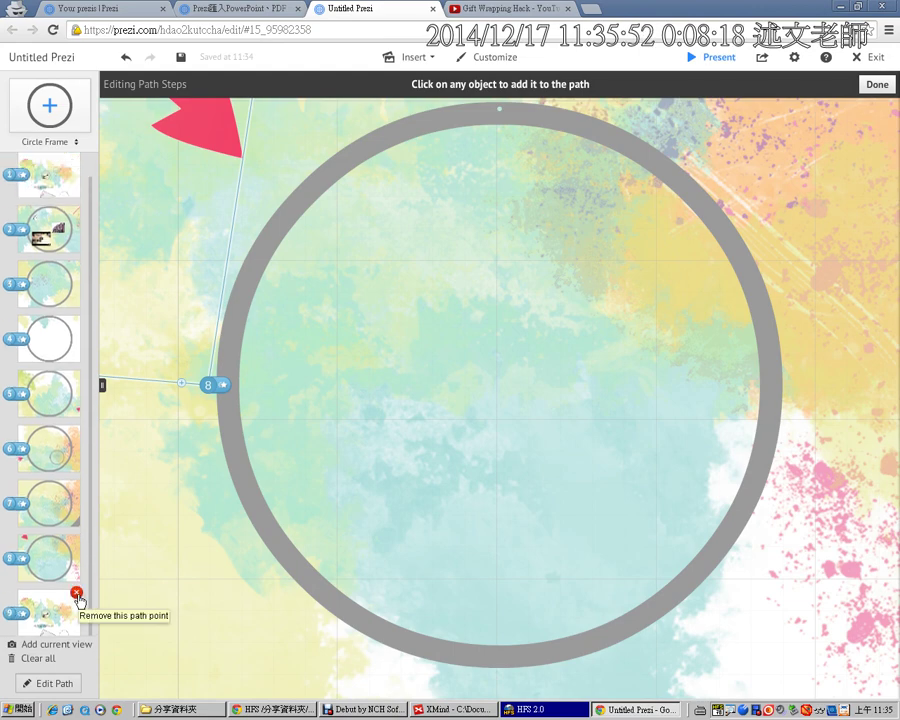
pyautogui.click(60, 688)
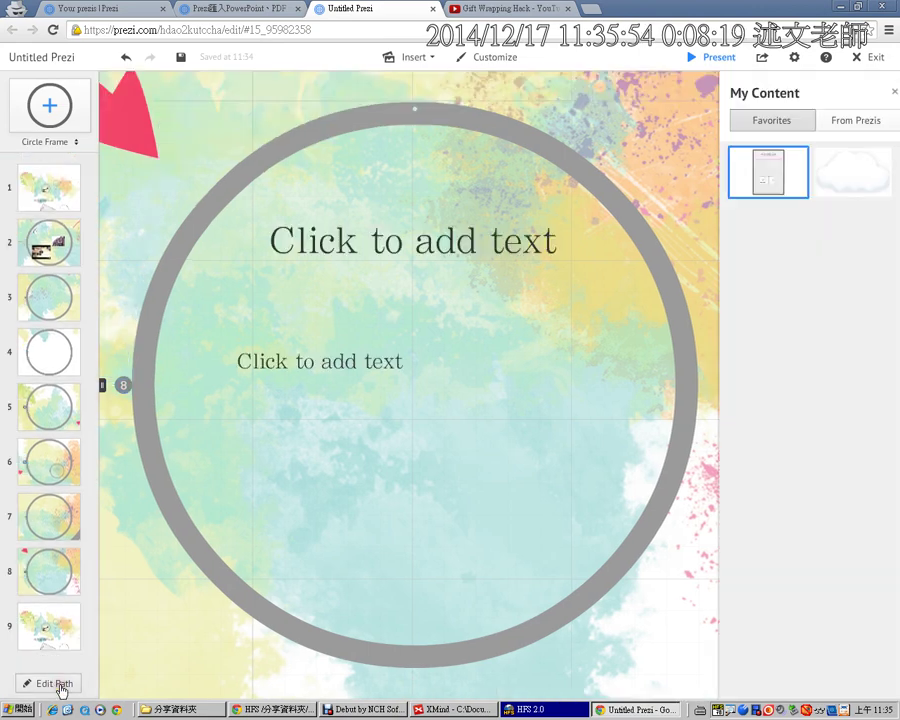